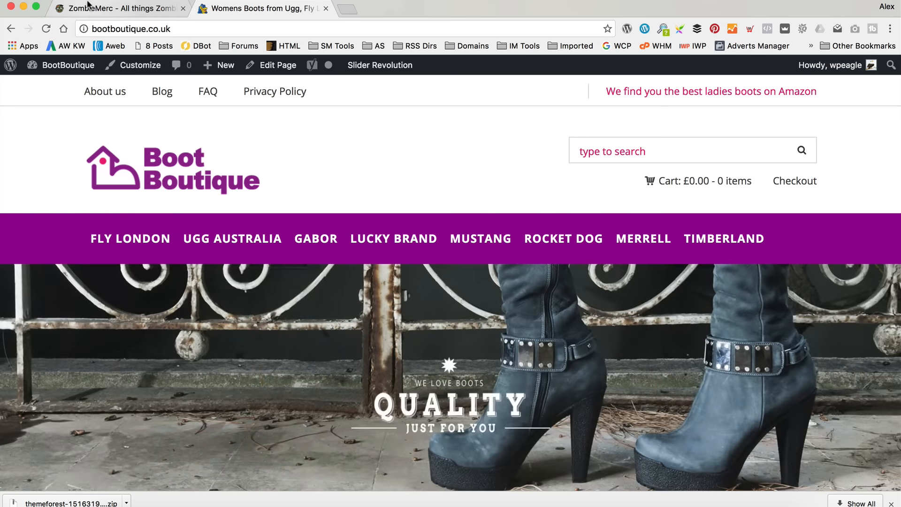
Step: Switch to the ZombieMerc site, go to its admin dashboard and open the Kingdom Theme settings
click(107, 7)
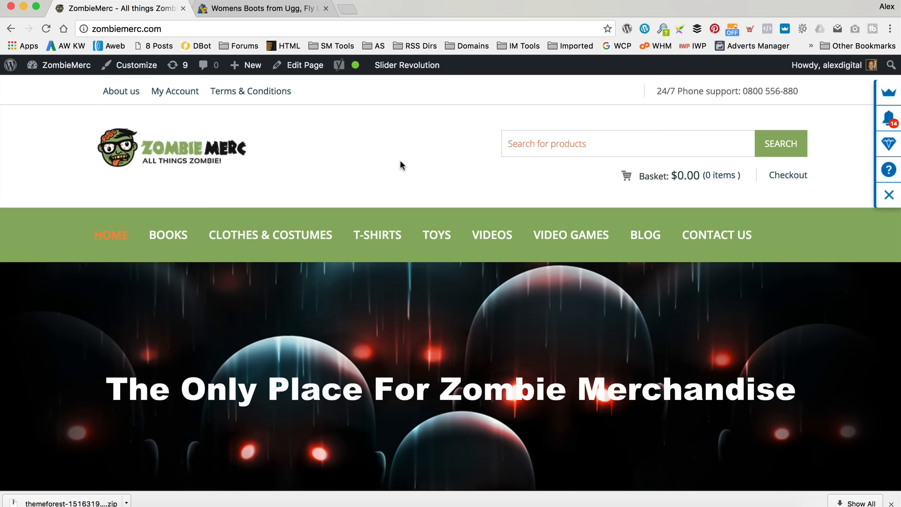
mouse_move(66, 66)
click(69, 88)
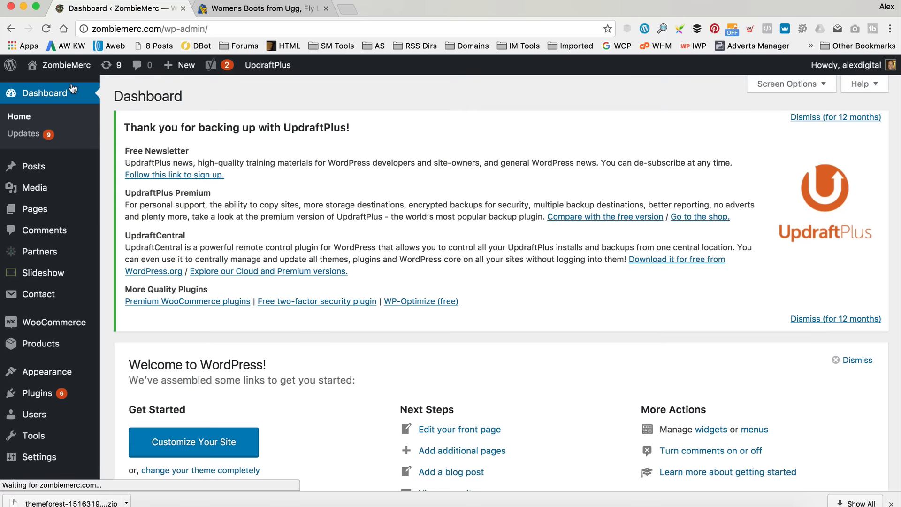
mouse_move(57, 372)
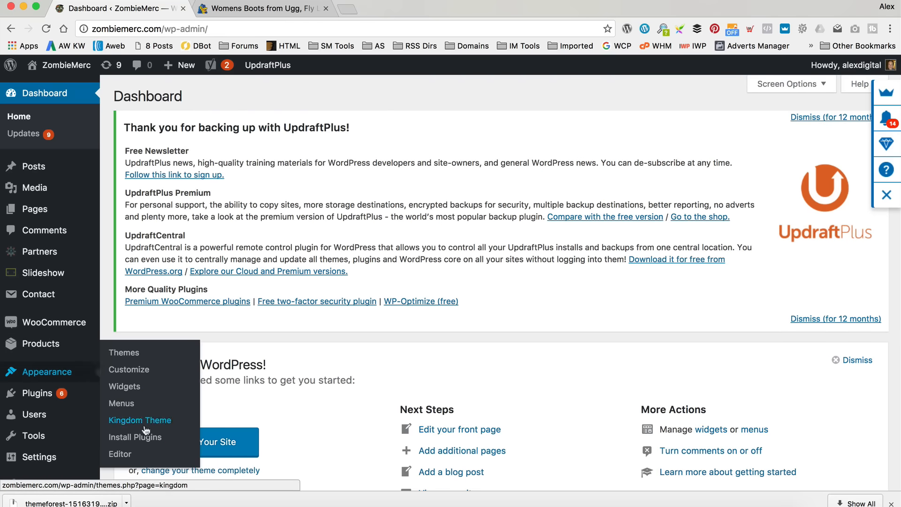
click(146, 424)
Step: Open the Kingdom Theme settings in the BootBoutique admin and dismiss the Visual Composer activation notice
click(272, 11)
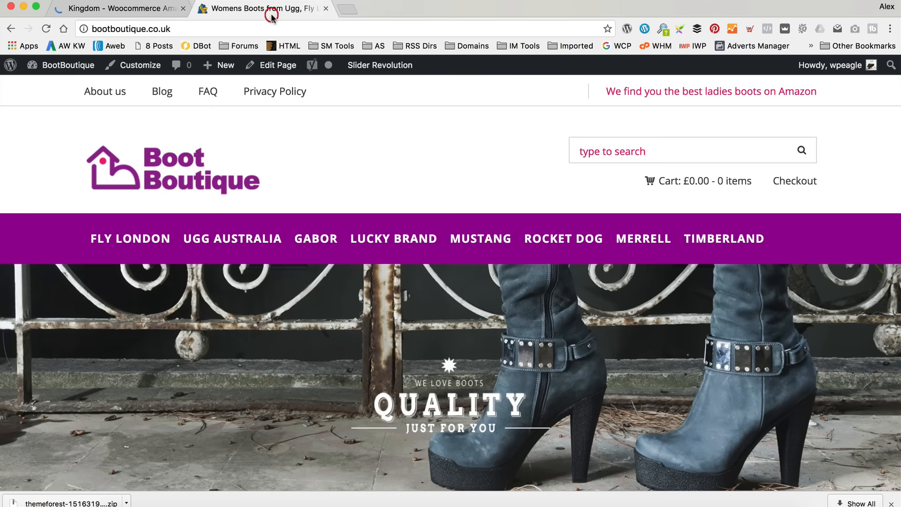
click(63, 89)
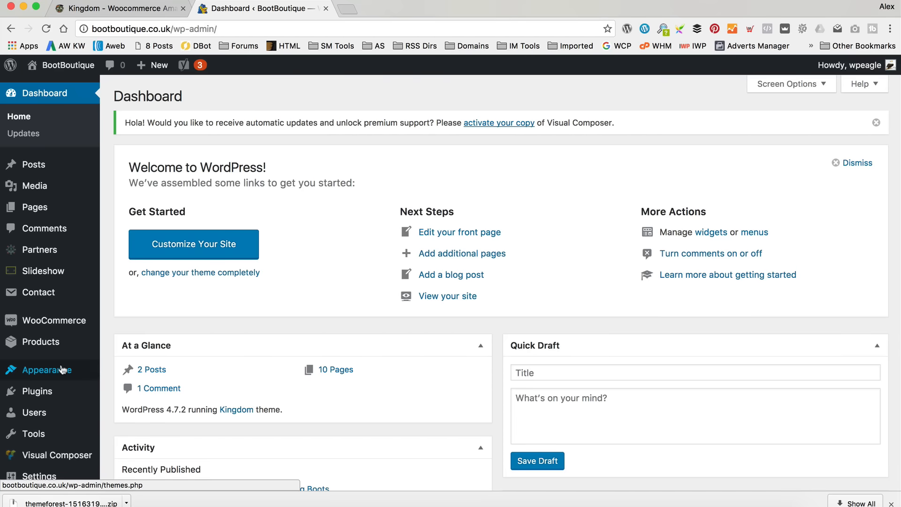
mouse_move(63, 369)
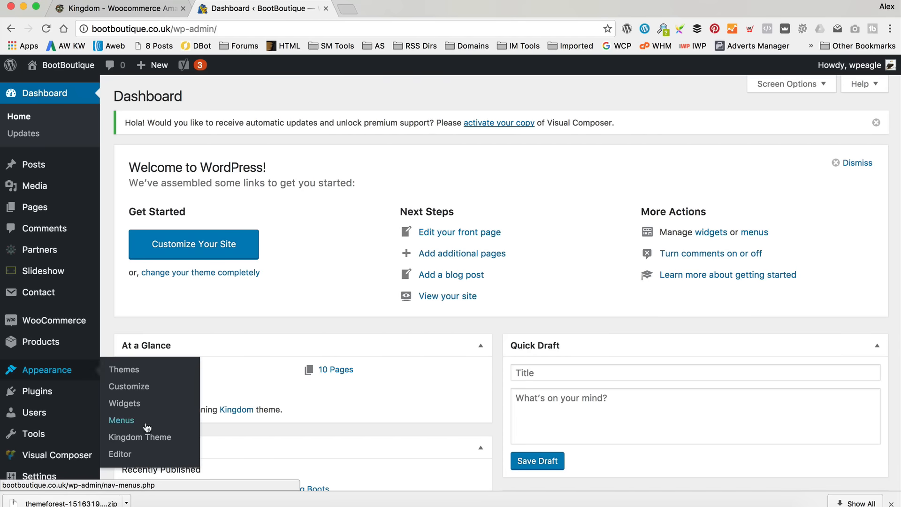
click(144, 438)
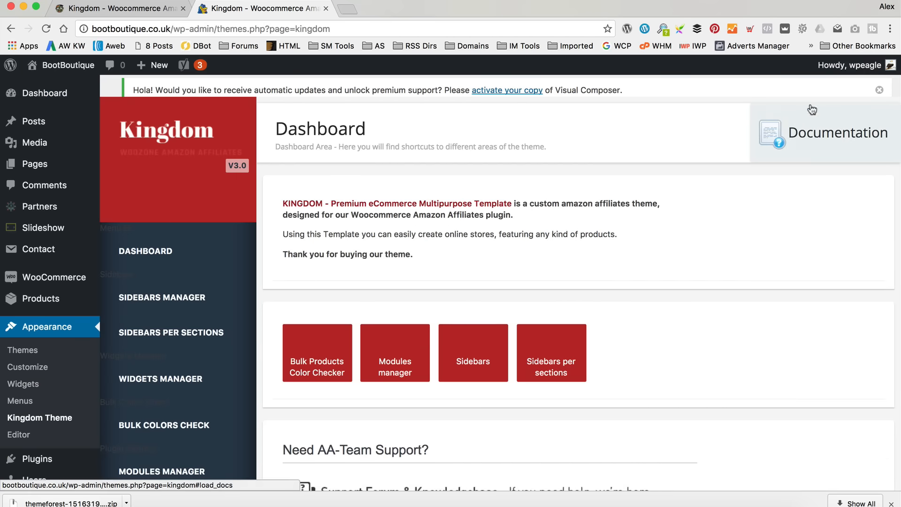
click(879, 90)
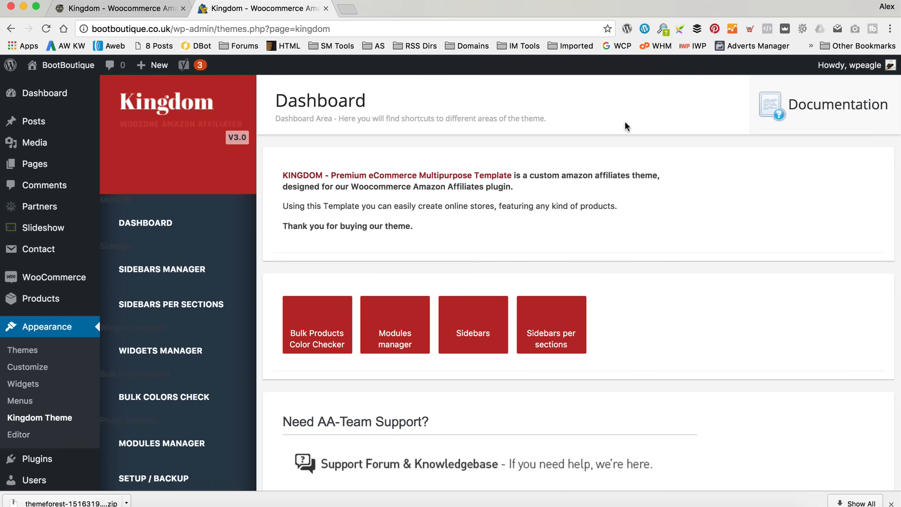
Step: Compare the Kingdom dashboards of ZombieMerc and BootBoutique, then open ZombieMerc's Layout settings
click(147, 12)
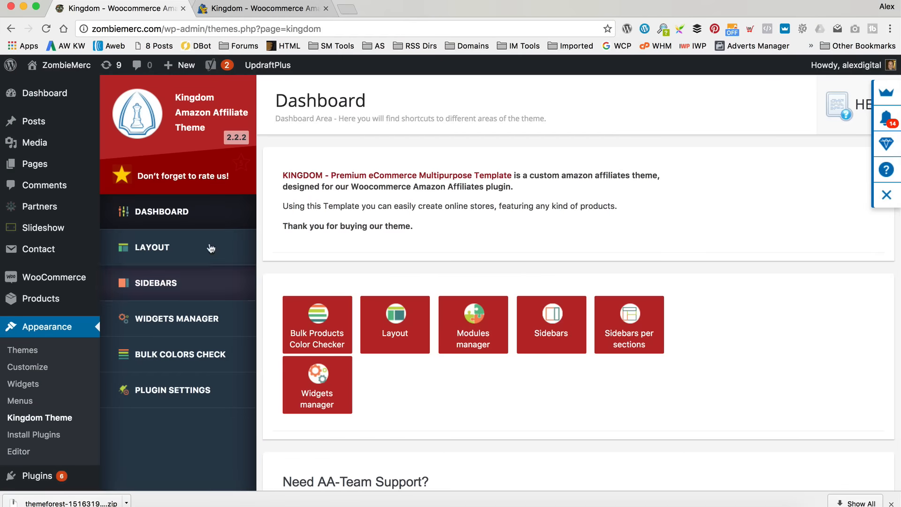
click(253, 11)
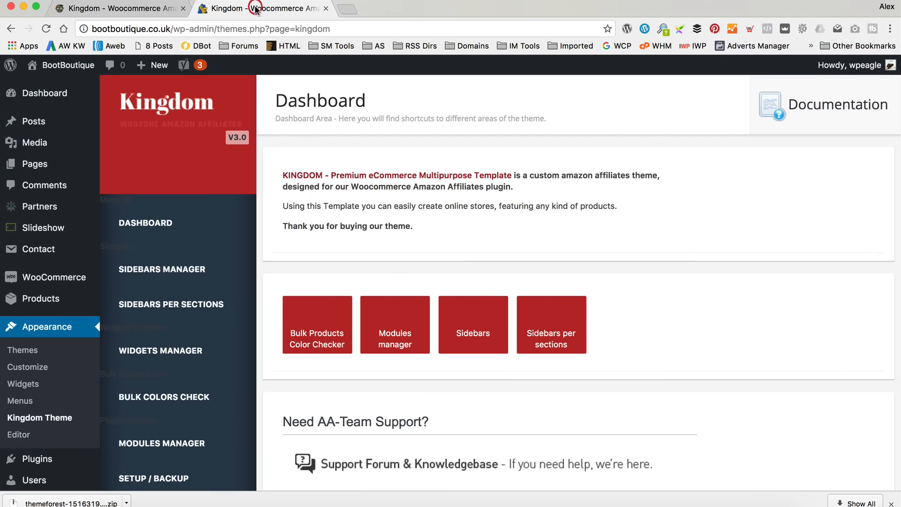
click(127, 13)
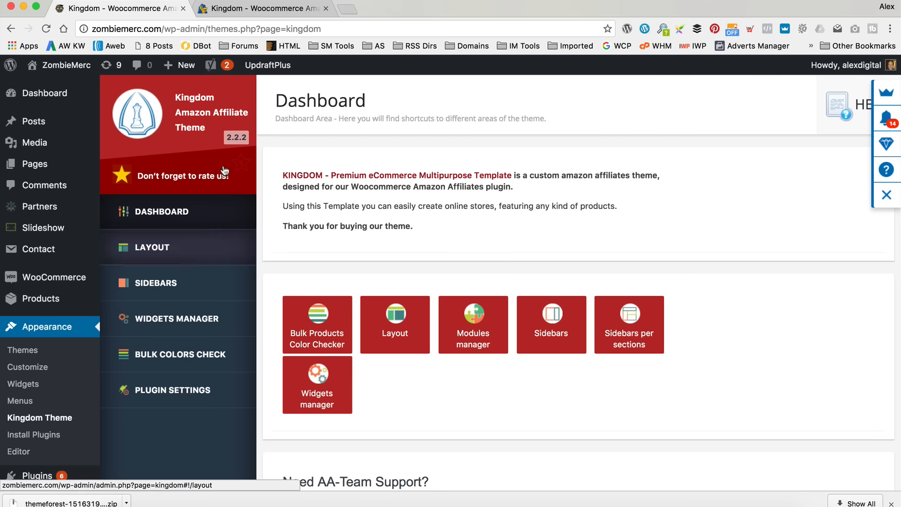
click(211, 257)
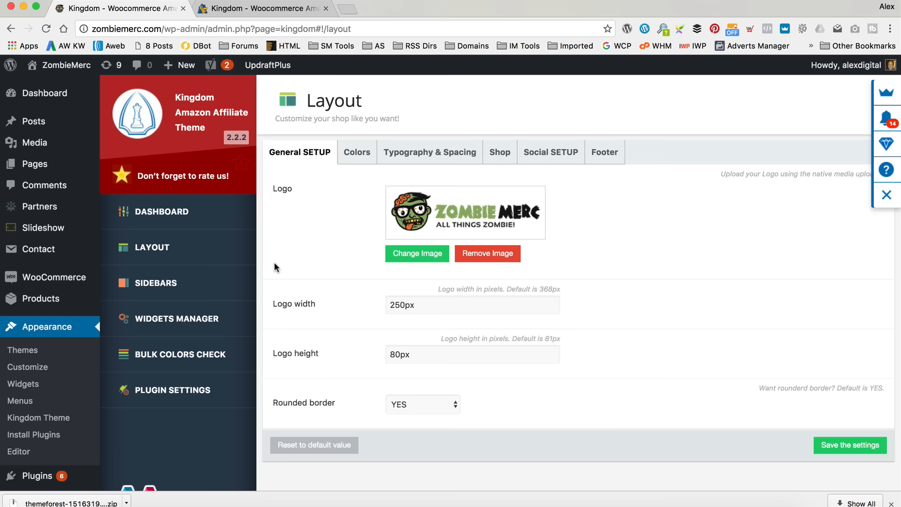
Step: Compare the option list of BootBoutique's Kingdom theme page with ZombieMerc's general Layout setup
click(280, 10)
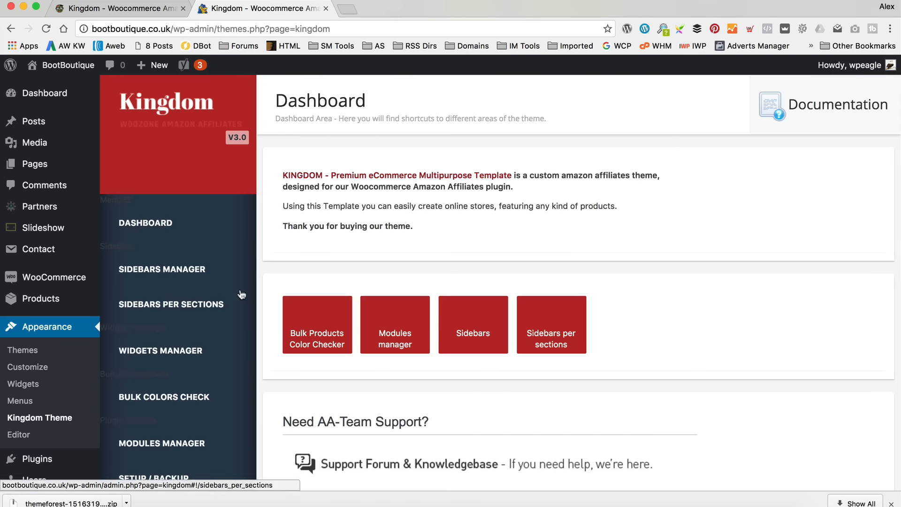
scroll(239, 289, down, 1)
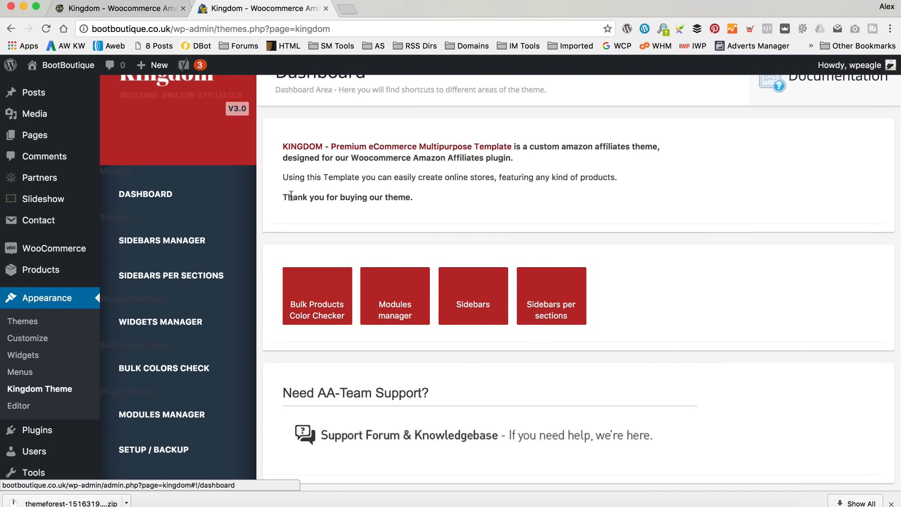
scroll(228, 247, up, 1)
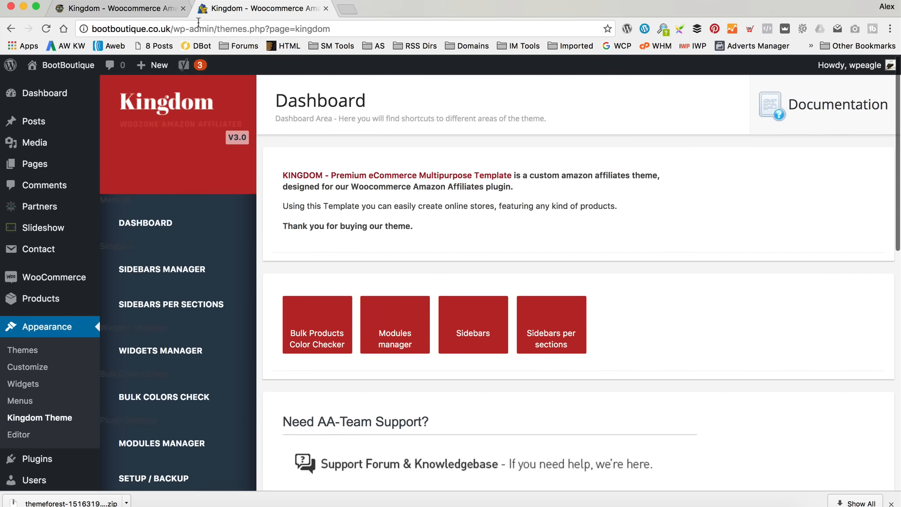
click(173, 9)
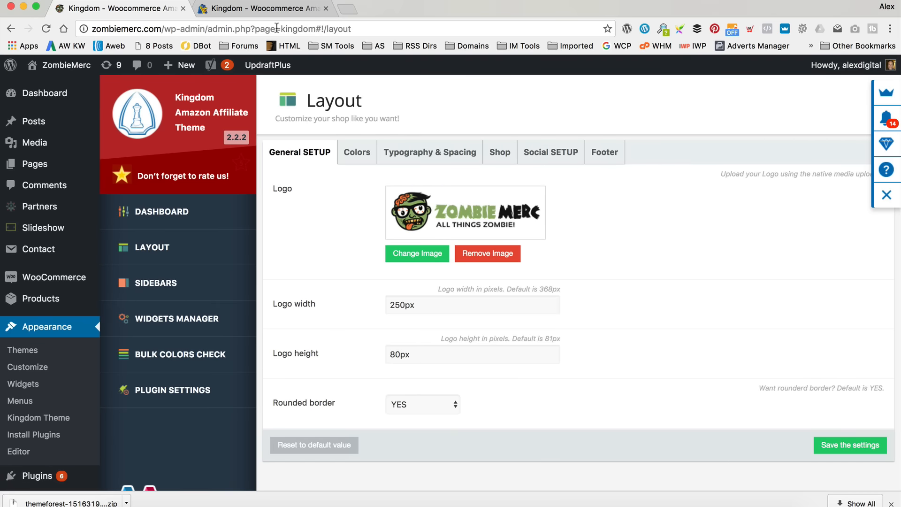
click(276, 9)
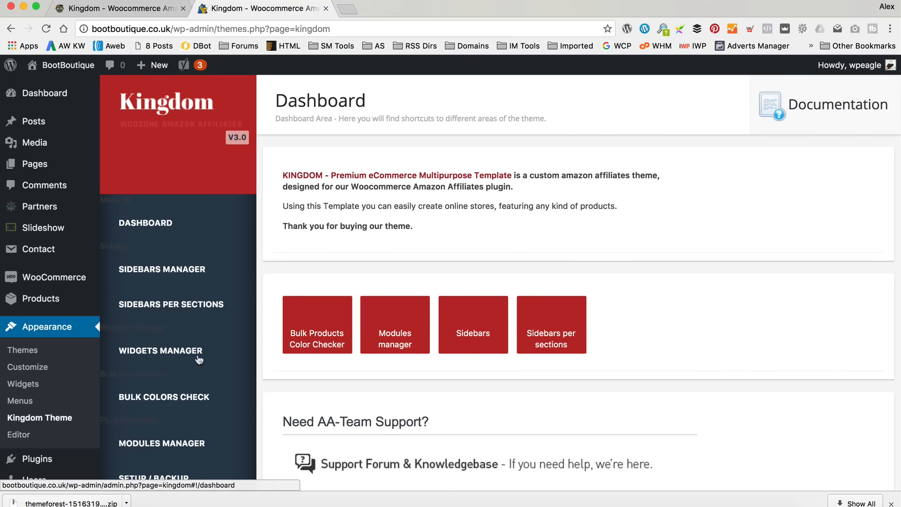
Step: Open the theme Customizer for BootBoutique and view its Logo section alongside ZombieMerc's logo settings
scroll(47, 350, down, 1)
click(27, 364)
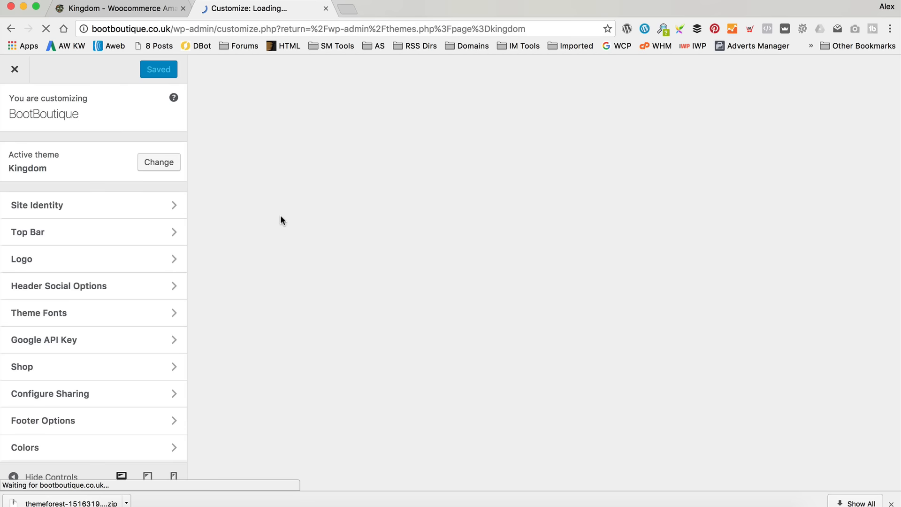
click(133, 10)
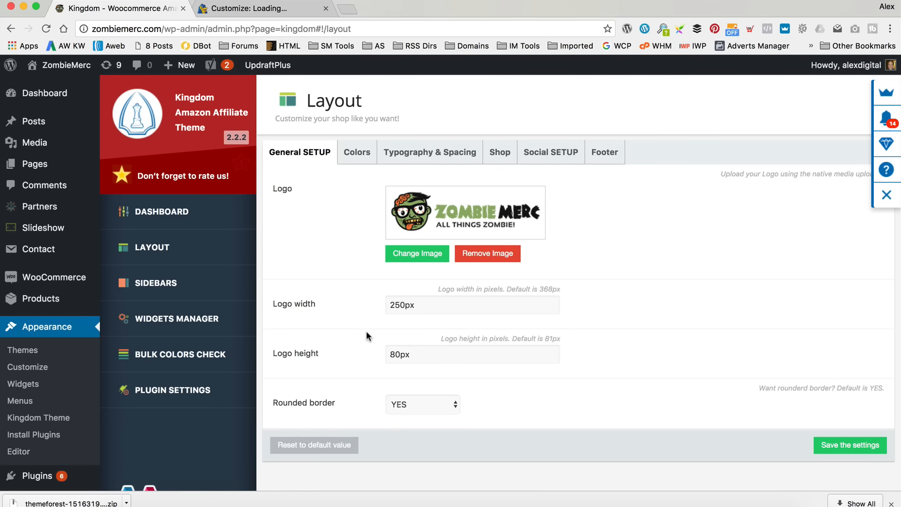
click(271, 10)
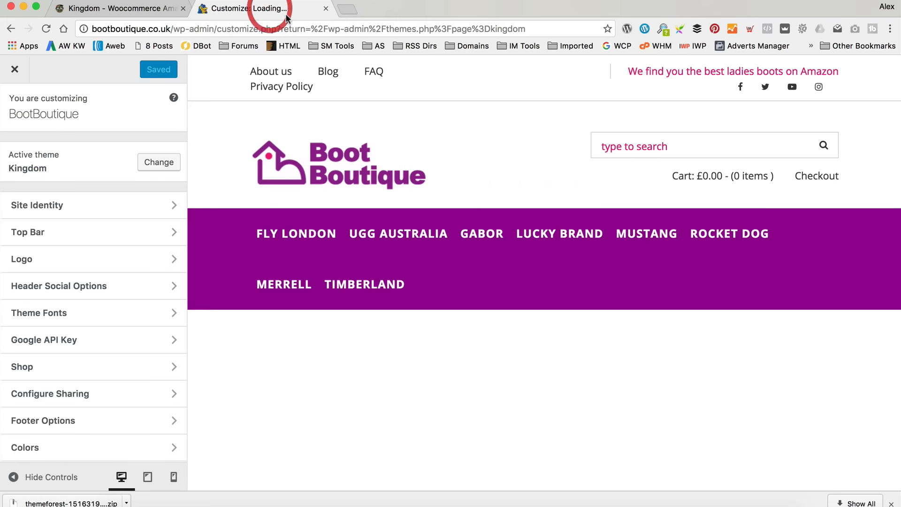
click(130, 268)
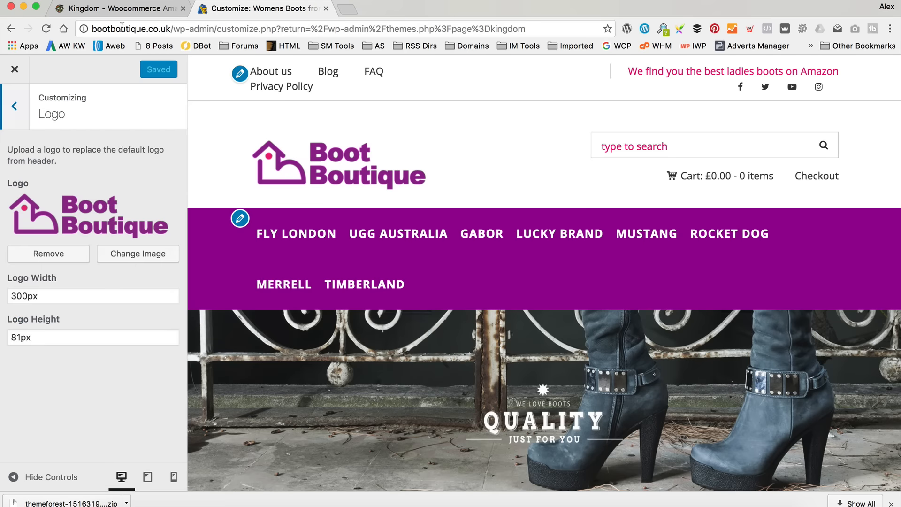
Step: Review the Colors section of ZombieMerc's Layout settings, covering main and menu colors
click(117, 8)
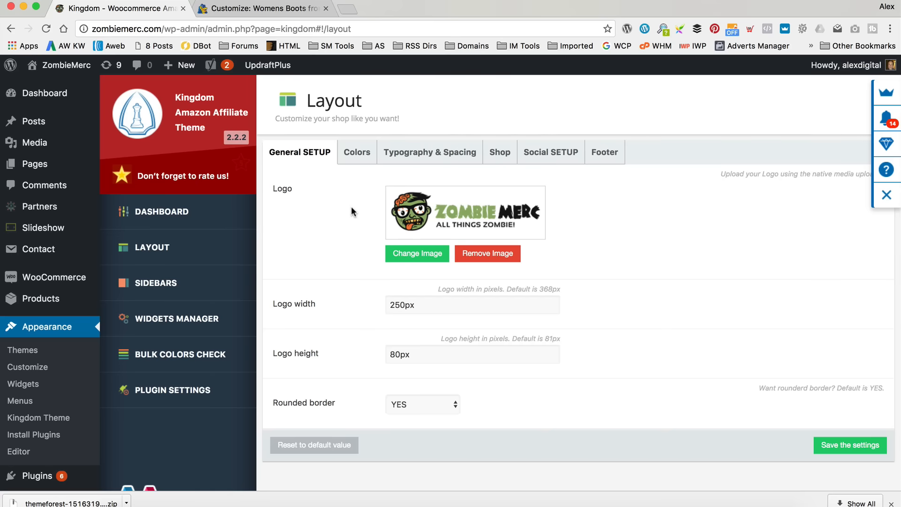
click(354, 152)
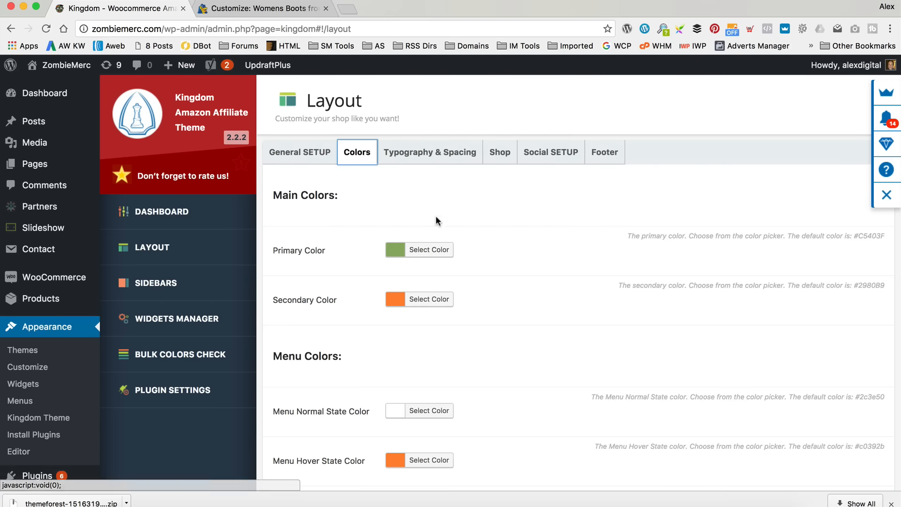
scroll(436, 220, down, 3)
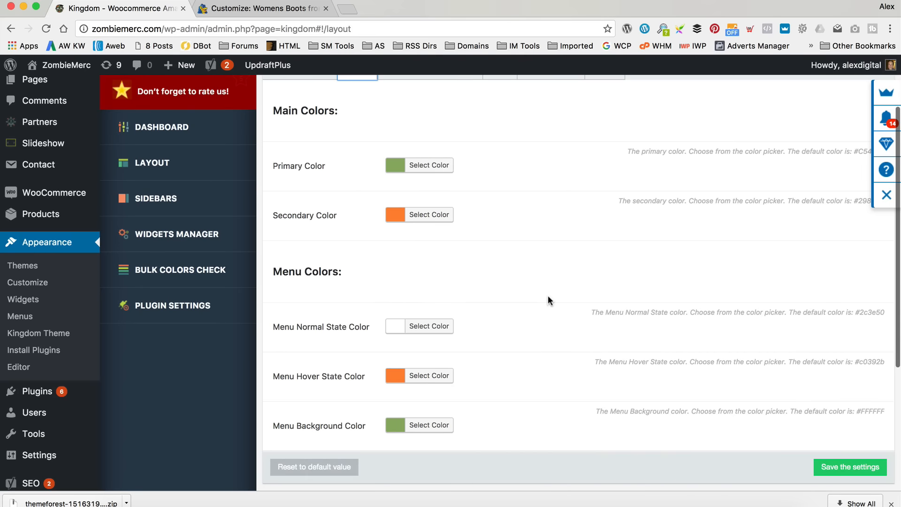
scroll(284, 265, up, 3)
Step: Leave the Logo section of BootBoutique's Customizer and open its Colors section
click(223, 8)
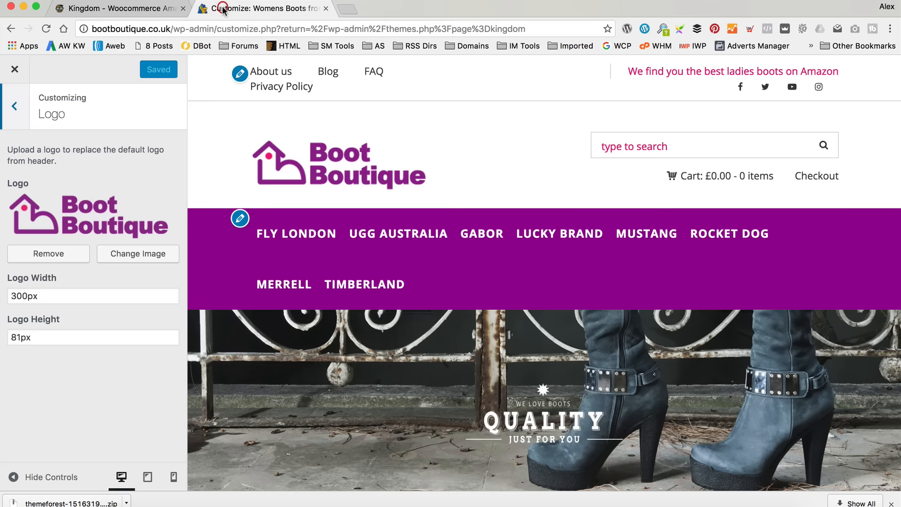
click(15, 106)
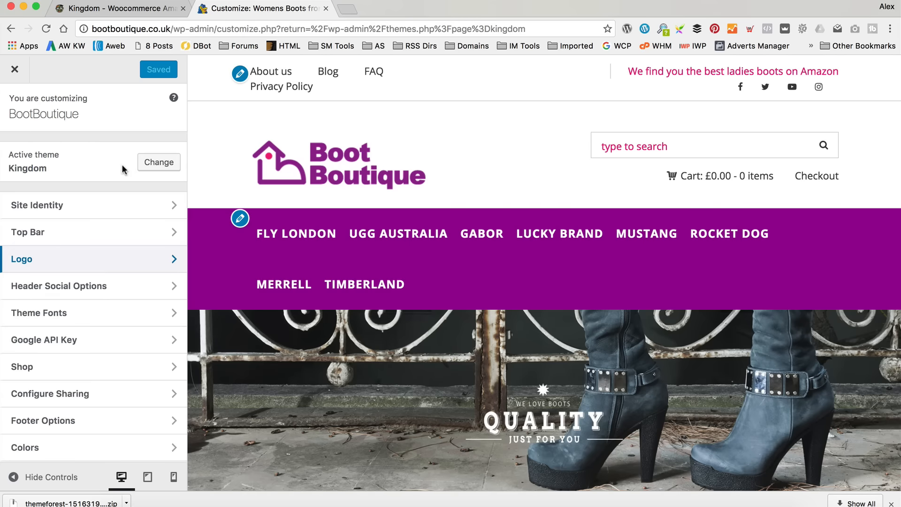
scroll(141, 197, down, 3)
click(89, 382)
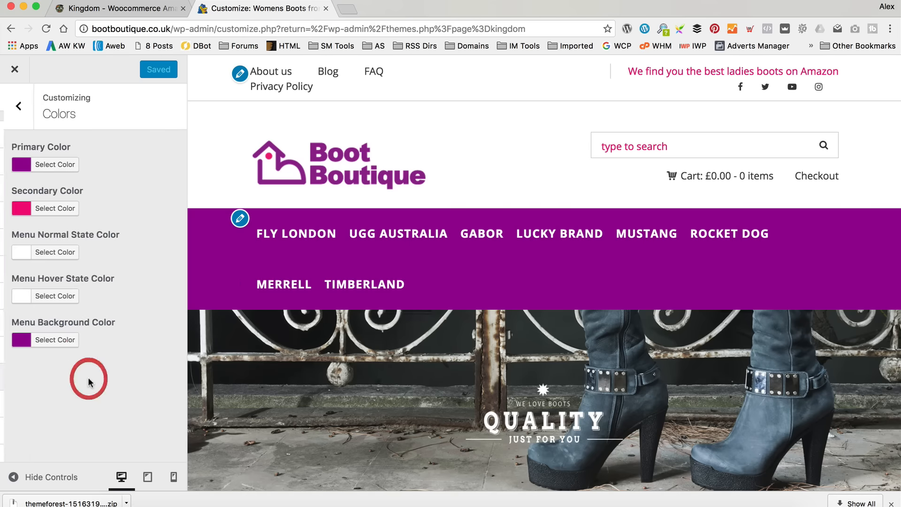
Step: Return to ZombieMerc's color settings and compare them with the BootBoutique Customizer's color options
click(134, 14)
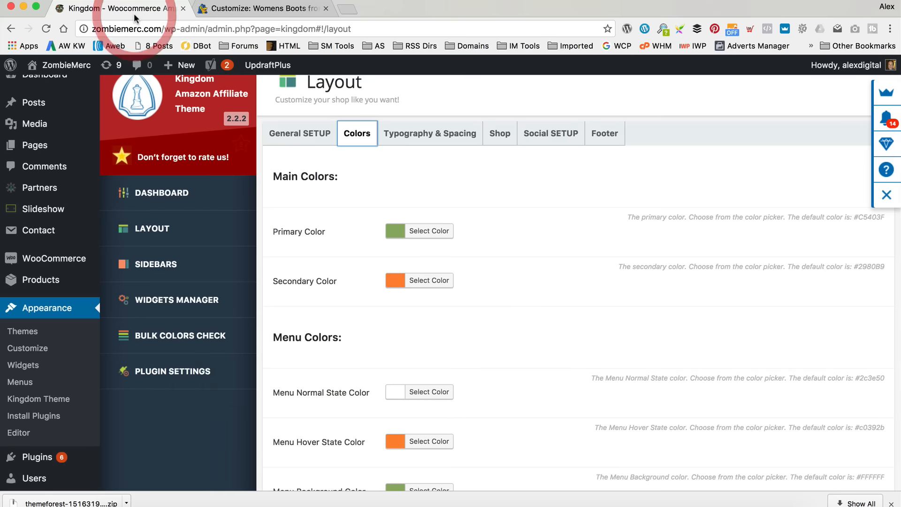
scroll(390, 207, down, 5)
scroll(390, 206, up, 4)
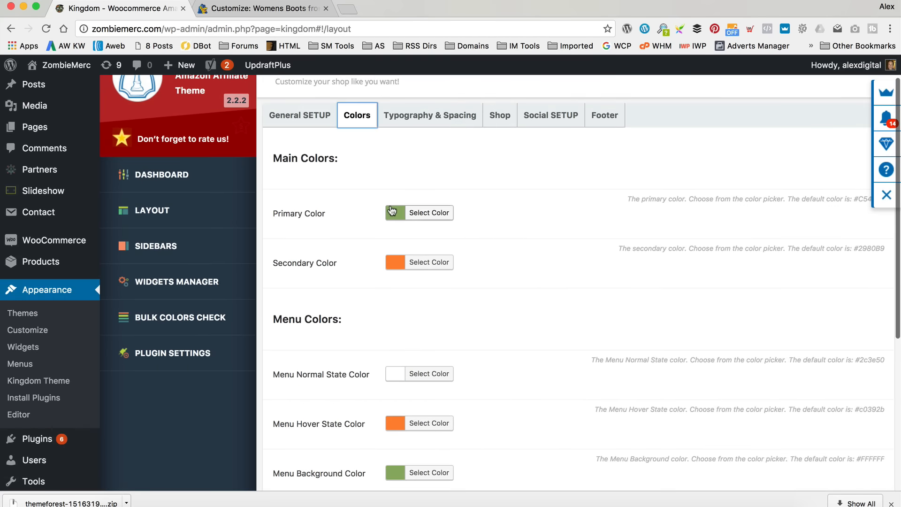
scroll(392, 208, down, 2)
scroll(390, 207, up, 3)
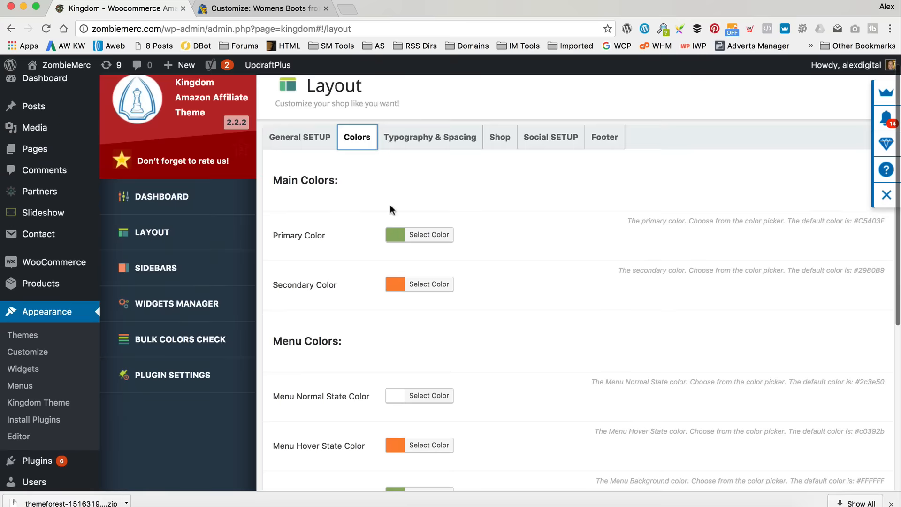
Step: Review the Typography & Spacing section of ZombieMerc's Layout settings
click(421, 134)
scroll(567, 191, down, 10)
scroll(567, 191, up, 10)
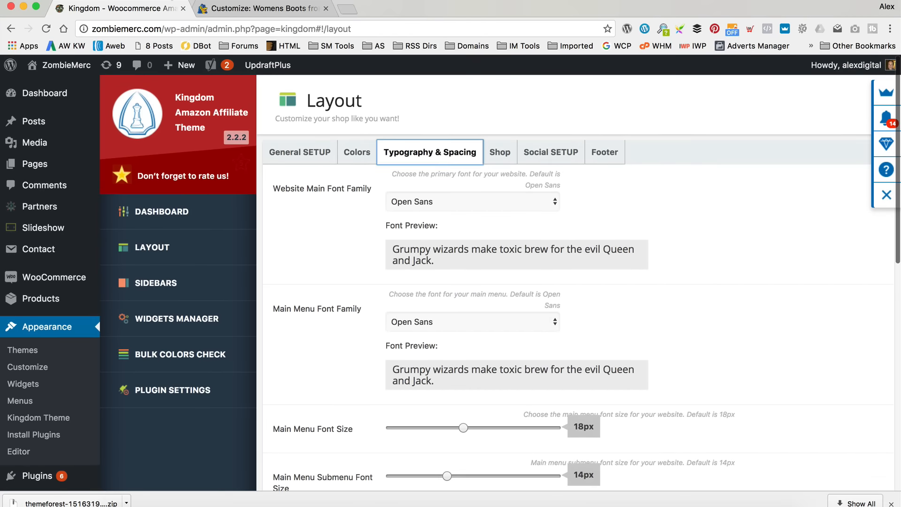
Step: Open the Theme Fonts section in BootBoutique's Customizer and review its font, size and weight options
click(235, 9)
click(18, 99)
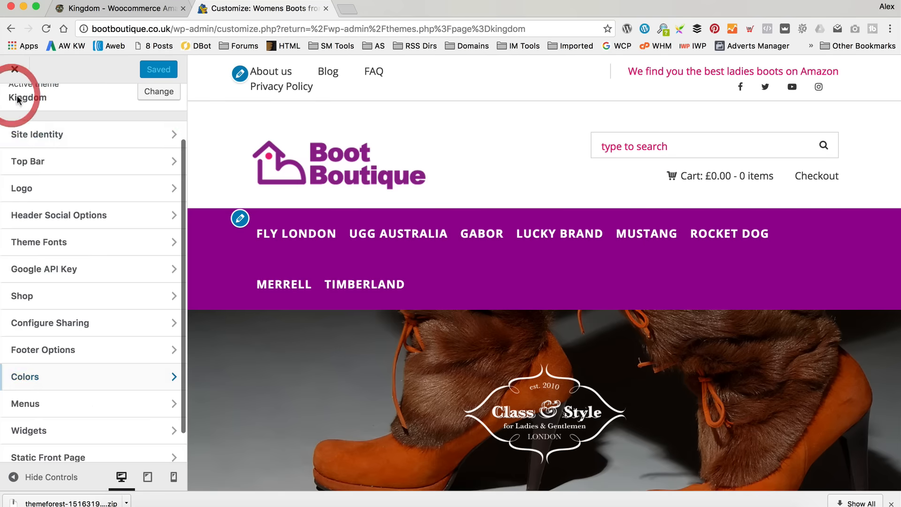
scroll(125, 195, down, 1)
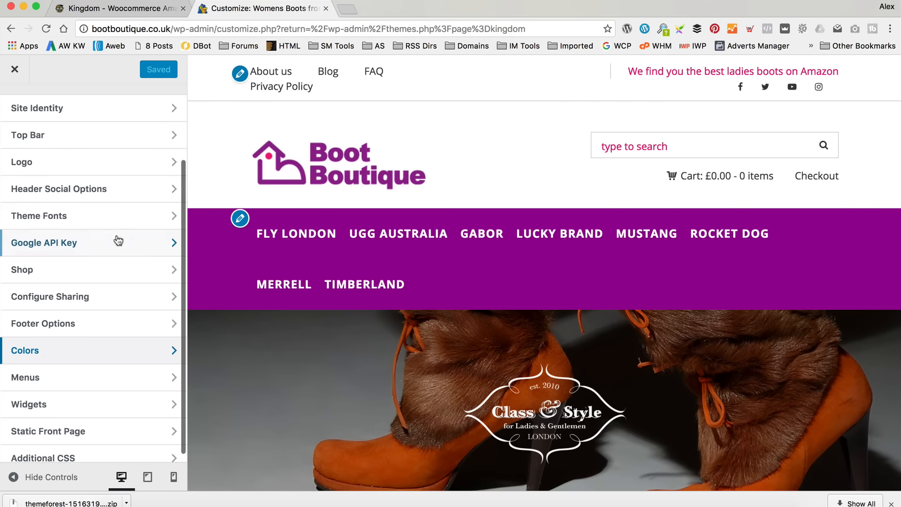
click(118, 220)
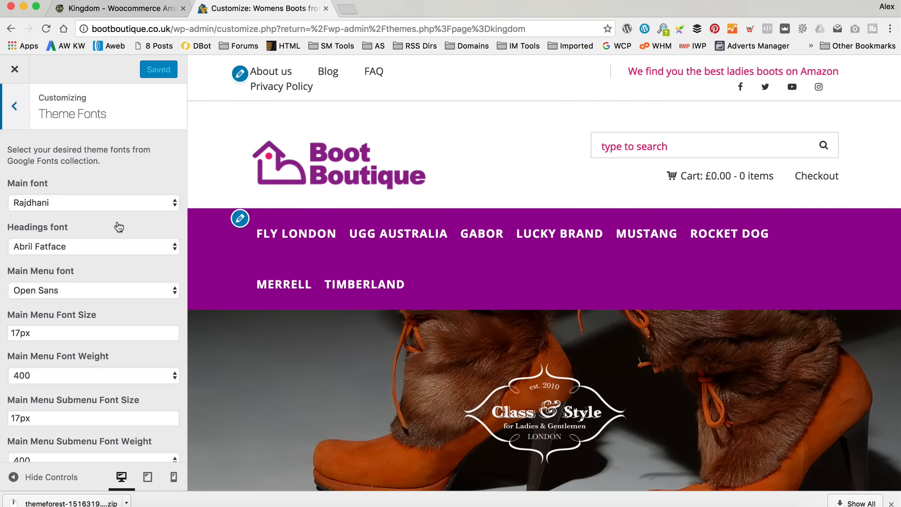
scroll(122, 220, down, 15)
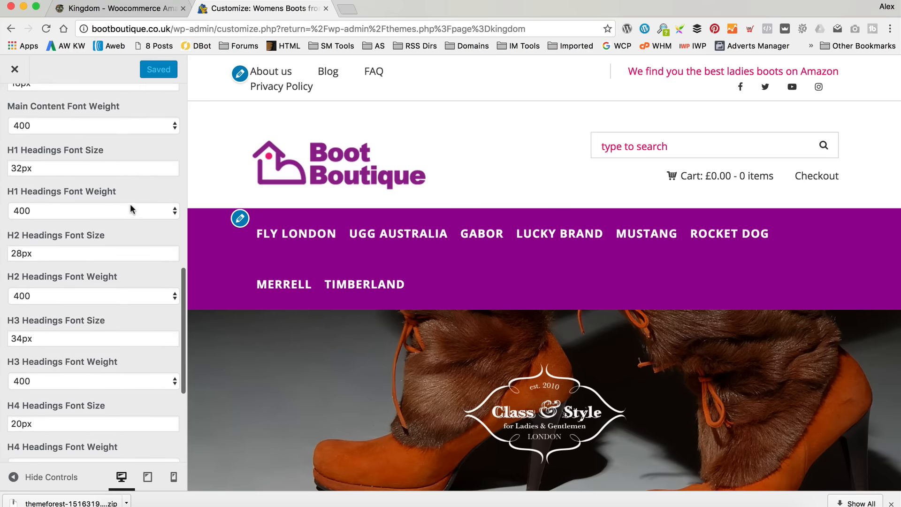
Step: Compare the font sizes and weights in BootBoutique's Theme Fonts section with ZombieMerc's Typography & Spacing settings
scroll(131, 209, down, 3)
scroll(131, 209, up, 15)
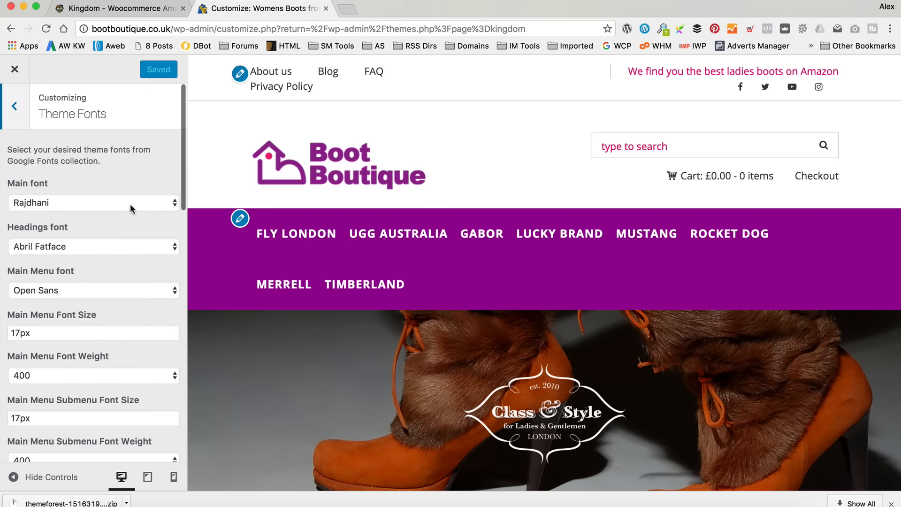
click(127, 8)
scroll(508, 238, down, 10)
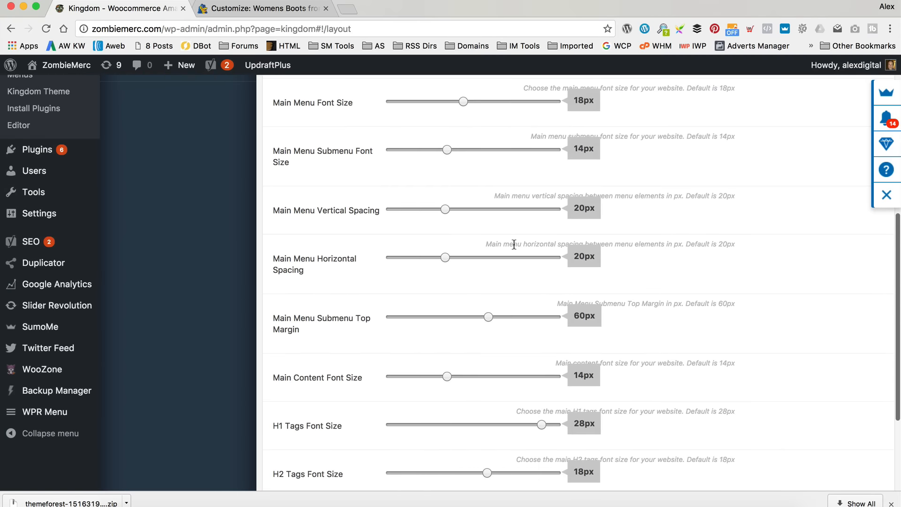
scroll(514, 244, down, 2)
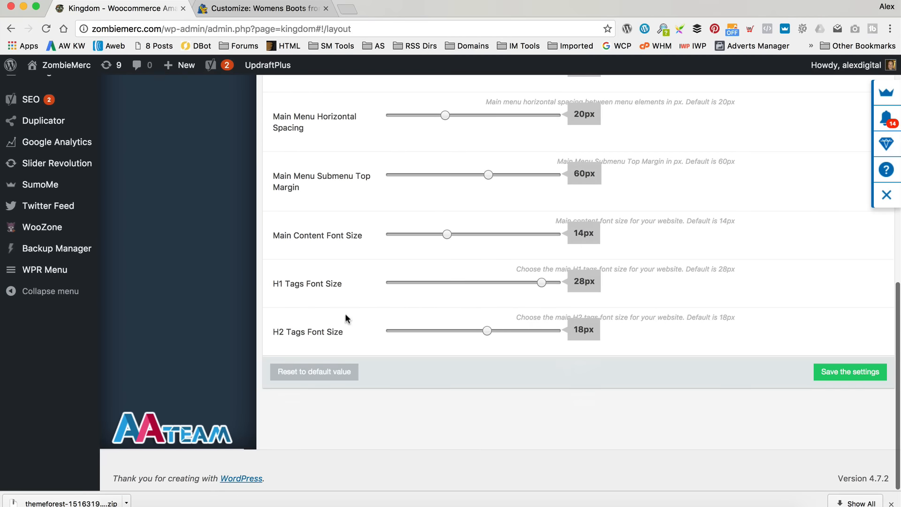
scroll(546, 406, up, 12)
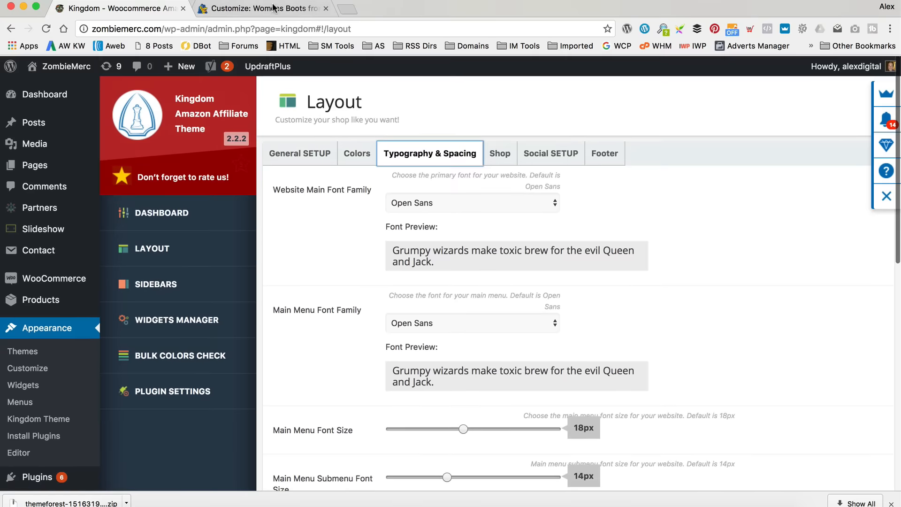
click(273, 7)
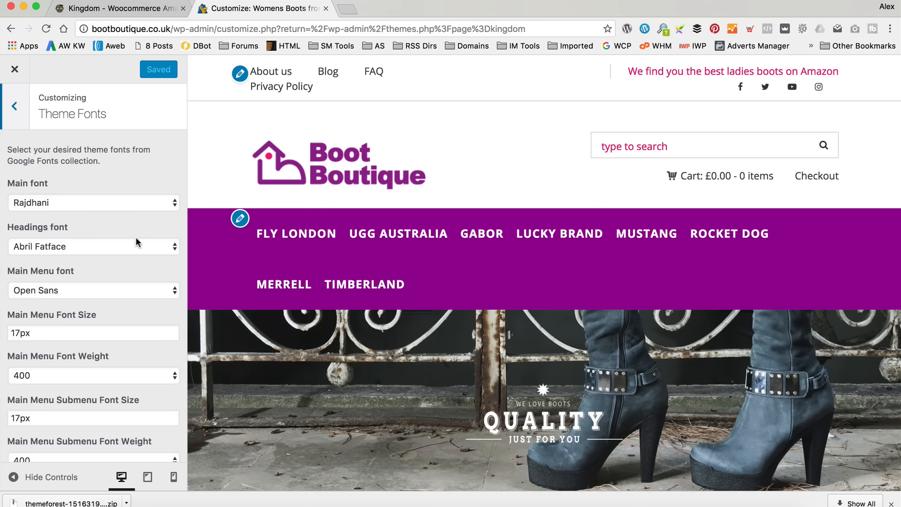
scroll(136, 241, down, 5)
scroll(137, 242, up, 5)
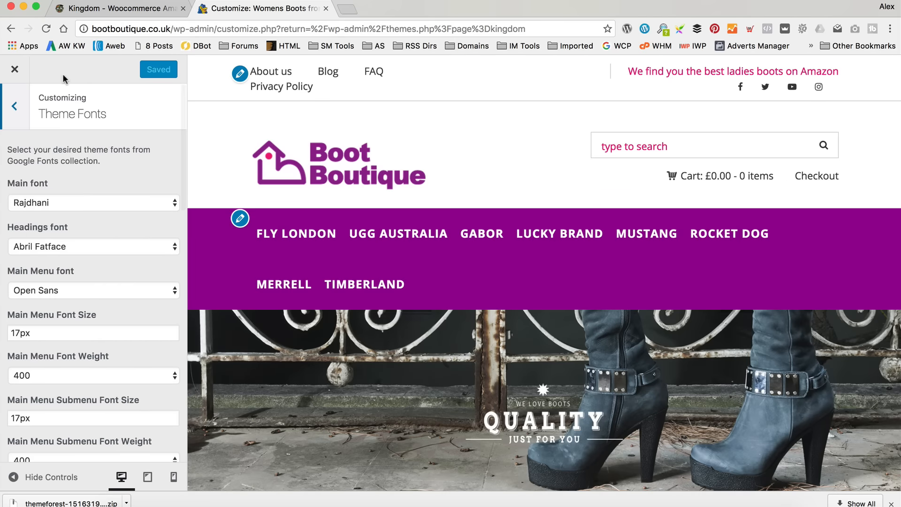
Step: Switch to ZombieMerc's Layout settings, open the Shop section and review its product display options
click(112, 8)
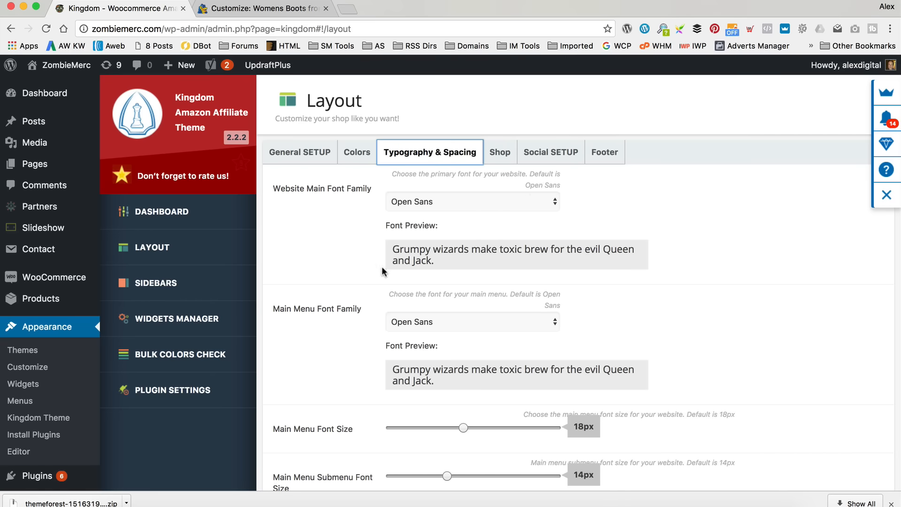
click(500, 152)
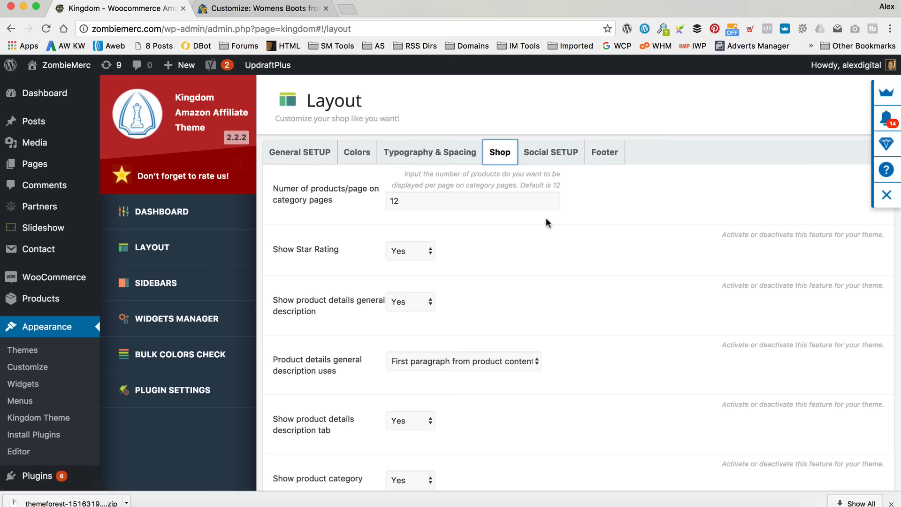
scroll(545, 217, down, 3)
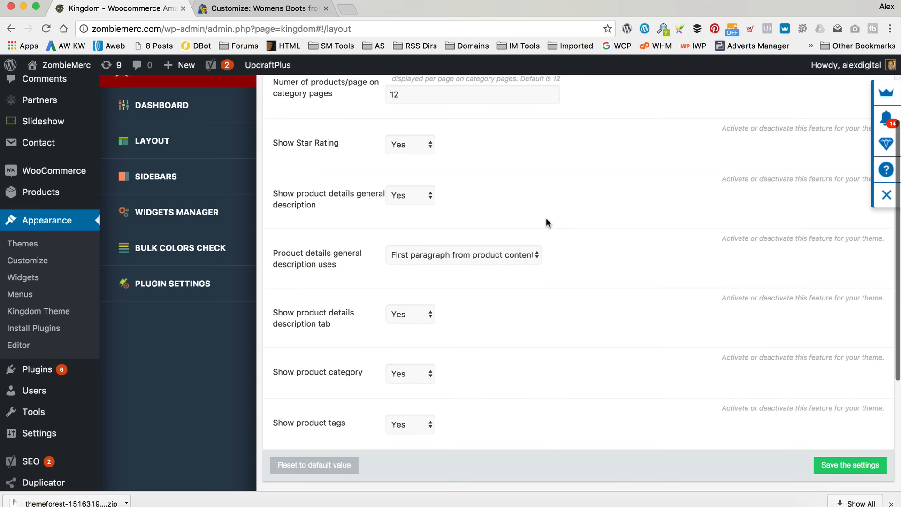
scroll(545, 217, down, 1)
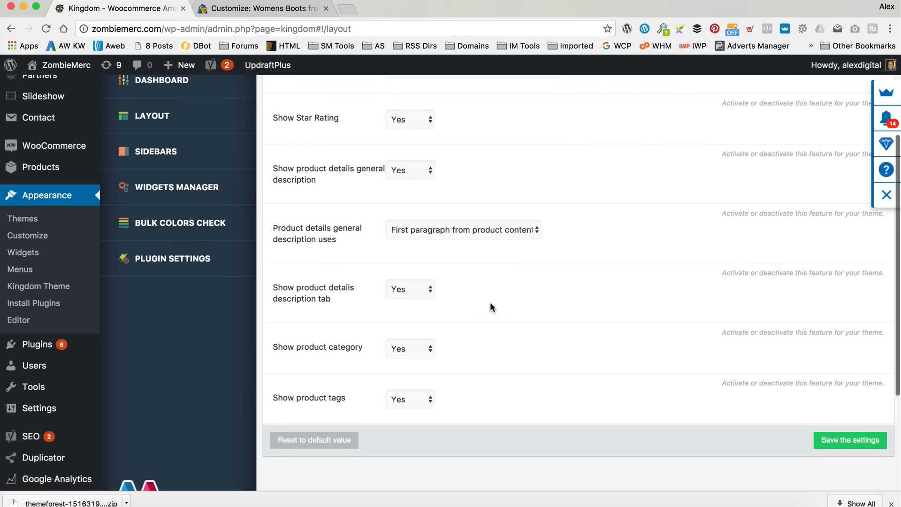
scroll(491, 307, up, 4)
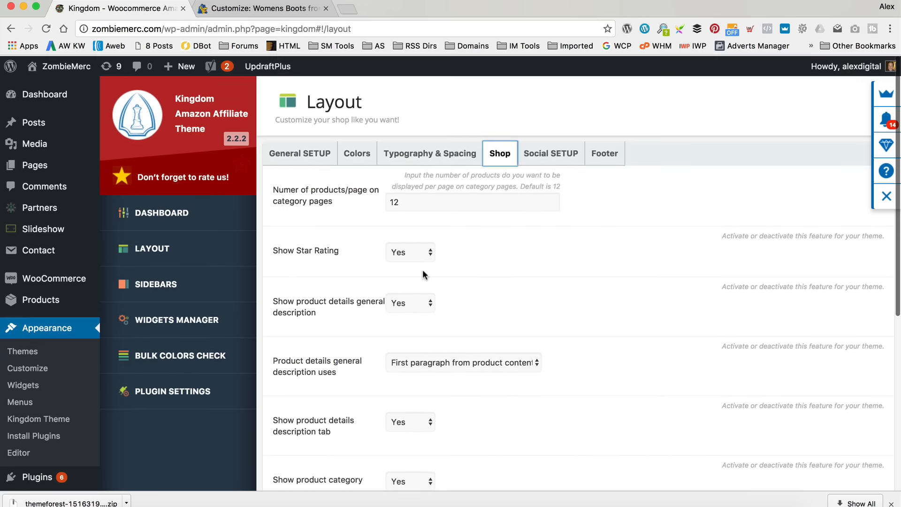
Step: Return to BootBoutique's Customizer, leave Theme Fonts, and open the Shop section to review its options
click(275, 10)
click(15, 123)
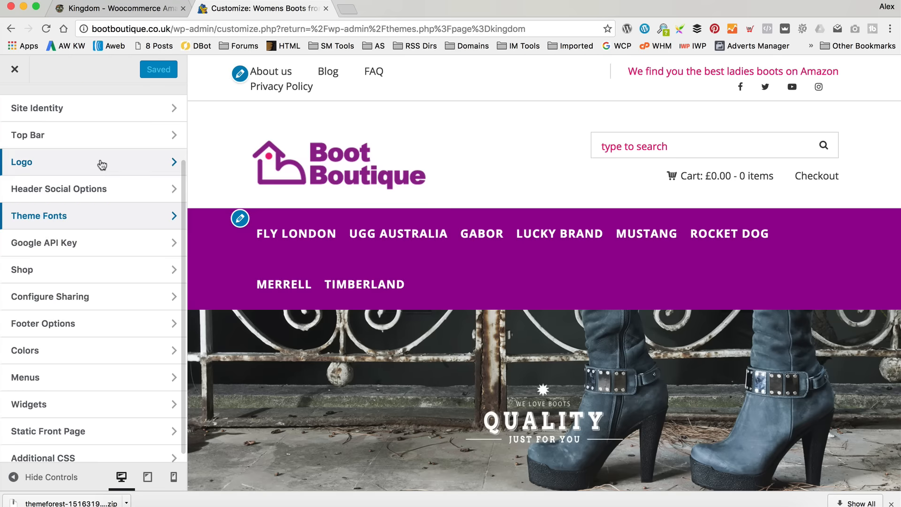
scroll(104, 146, down, 1)
click(99, 271)
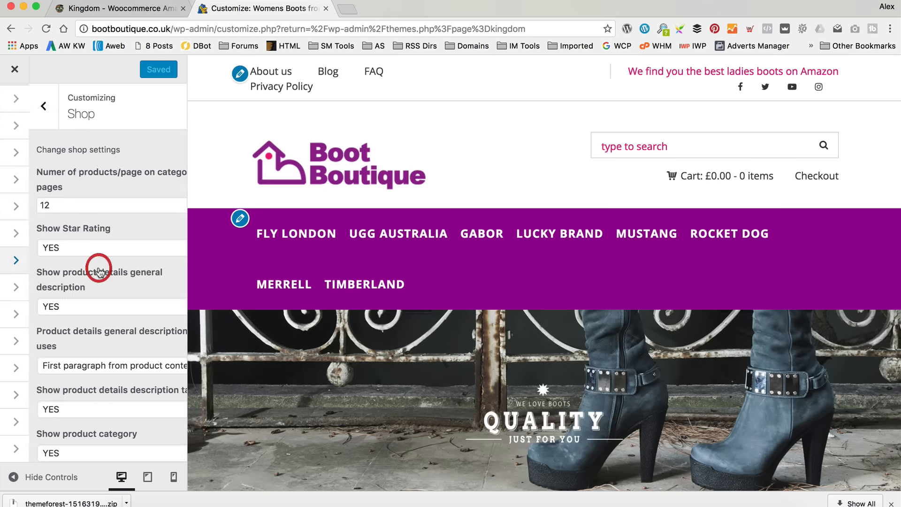
scroll(143, 248, down, 2)
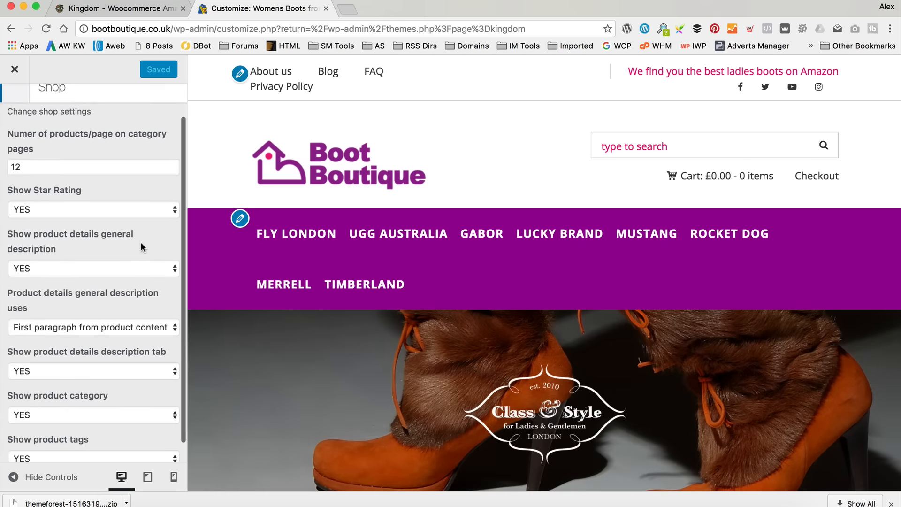
scroll(143, 247, up, 2)
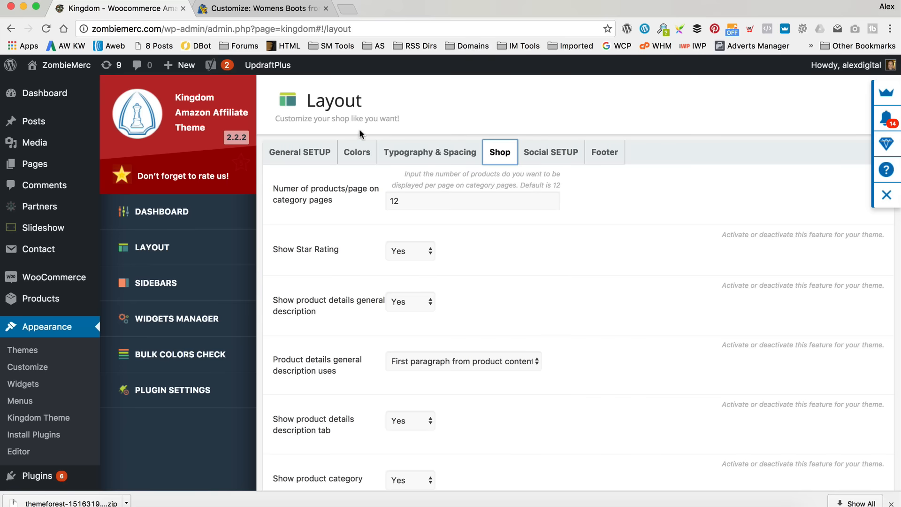
Step: Compare ZombieMerc's Social SETUP fields with BootBoutique's Header Social Options, including the choices for enabling the Twitter page
click(540, 153)
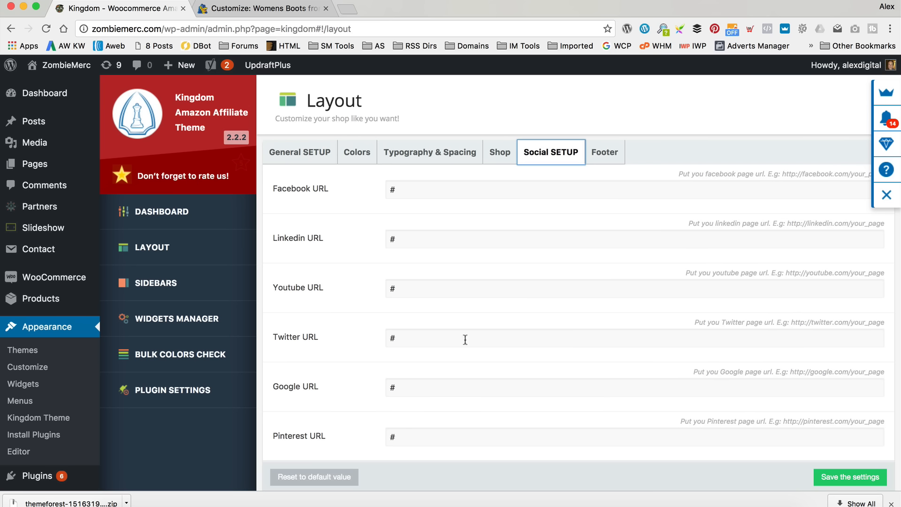
click(247, 6)
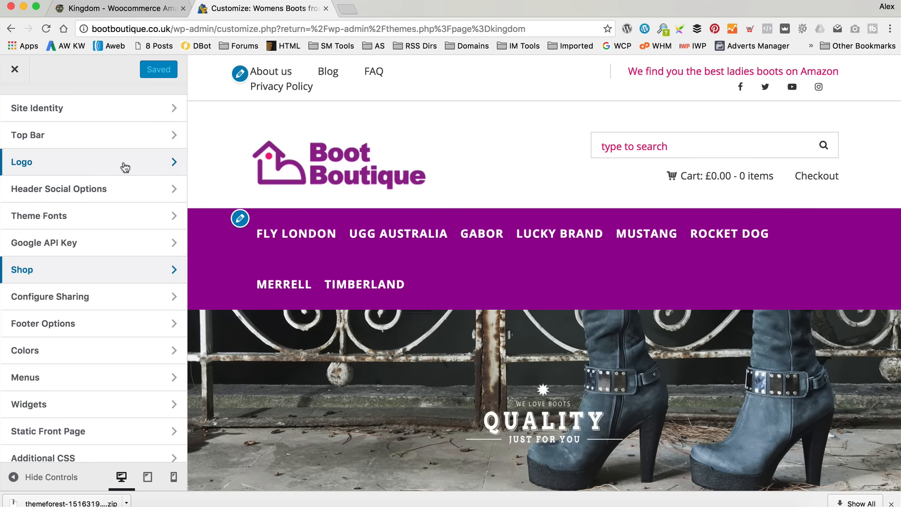
click(99, 188)
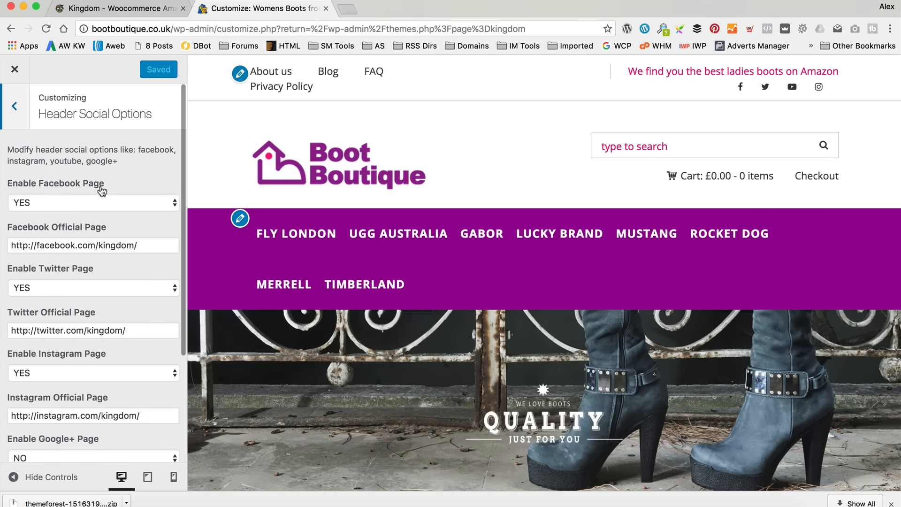
scroll(106, 209, down, 3)
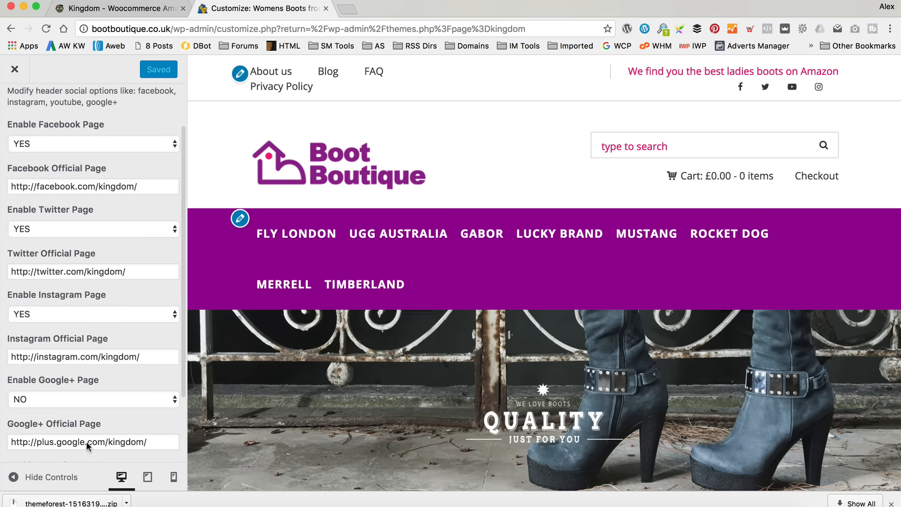
scroll(109, 227, down, 4)
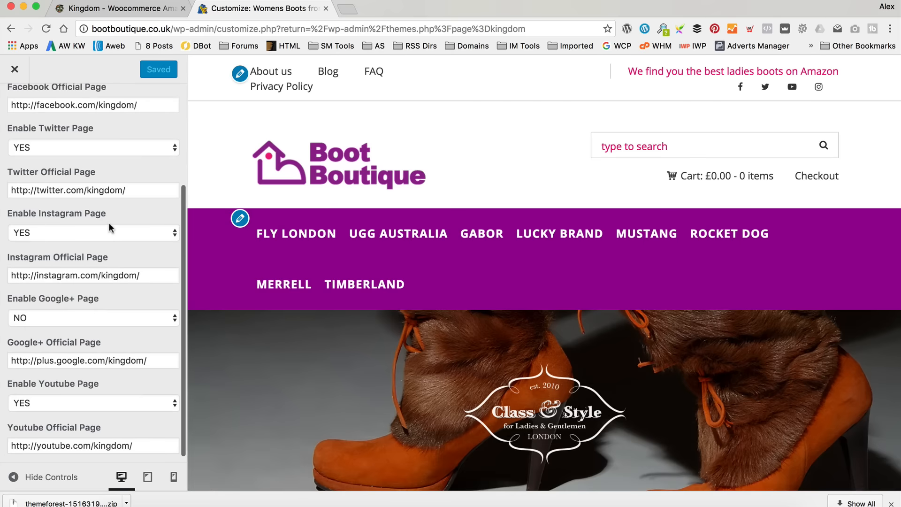
scroll(109, 227, up, 6)
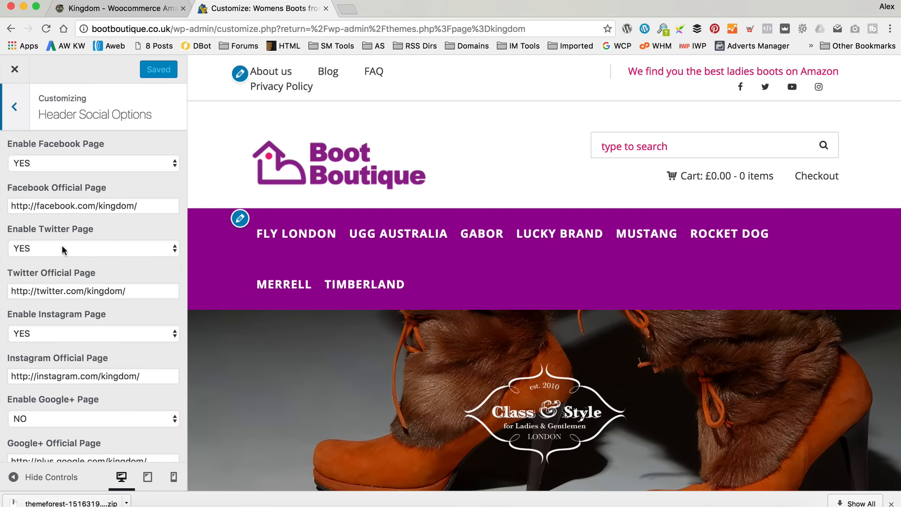
click(63, 248)
click(58, 232)
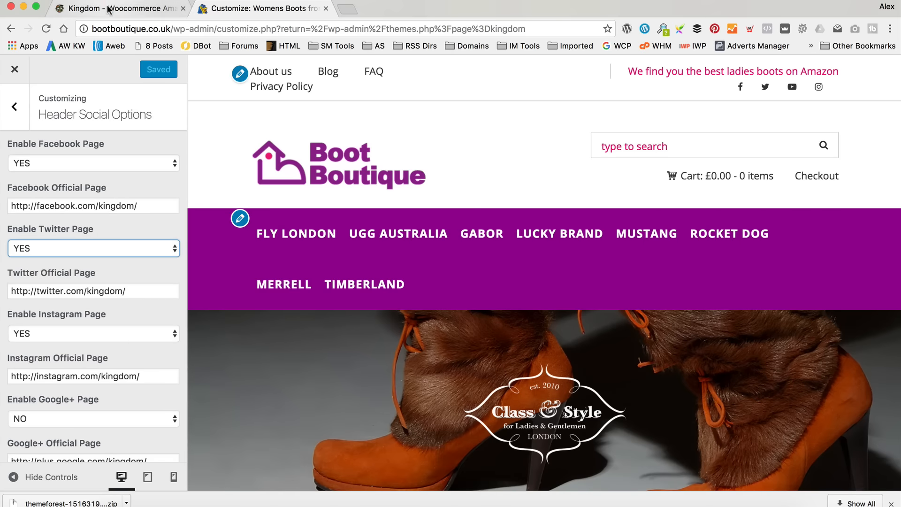
Step: Compare the Phone Support text in ZombieMerc's Footer settings with the Phone Number option in BootBoutique's Top Bar section
click(109, 8)
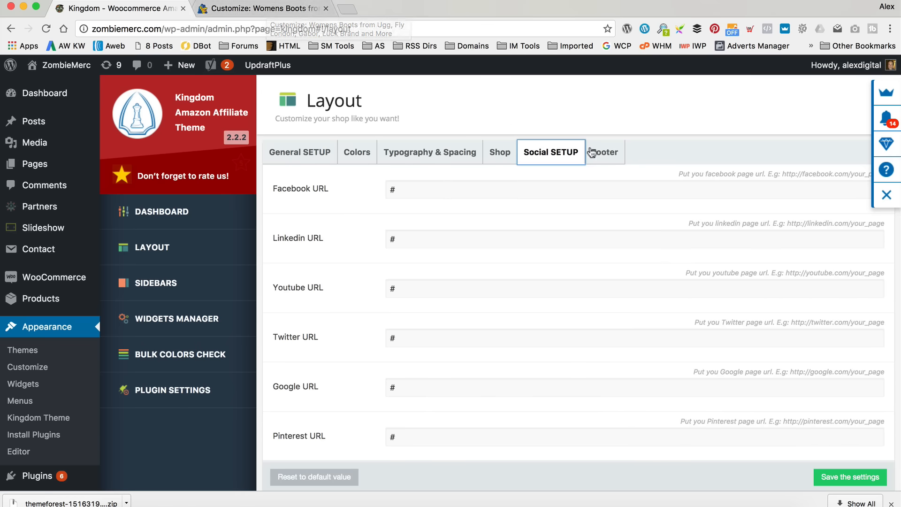
click(620, 161)
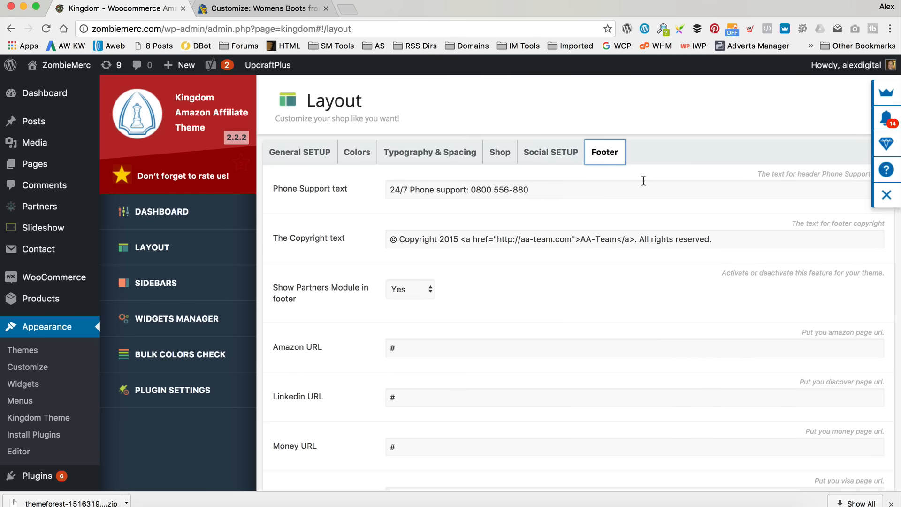
click(255, 7)
click(21, 104)
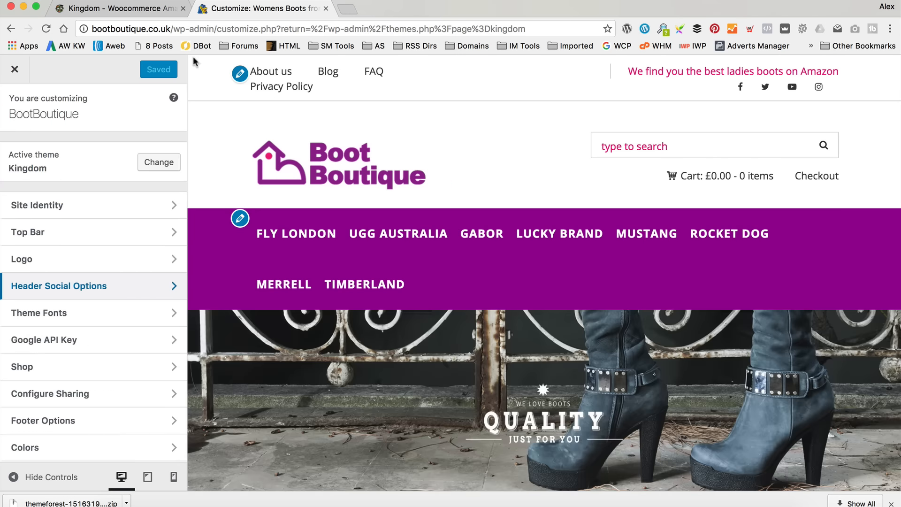
click(69, 238)
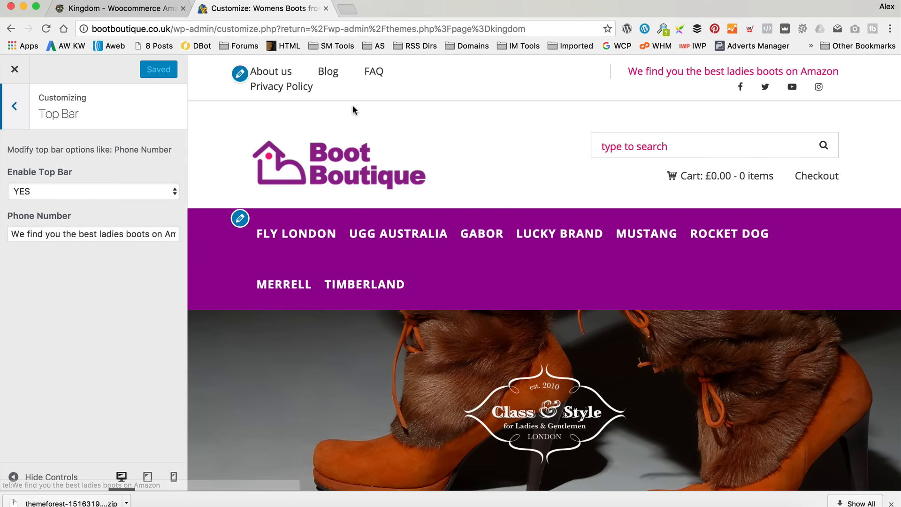
click(111, 8)
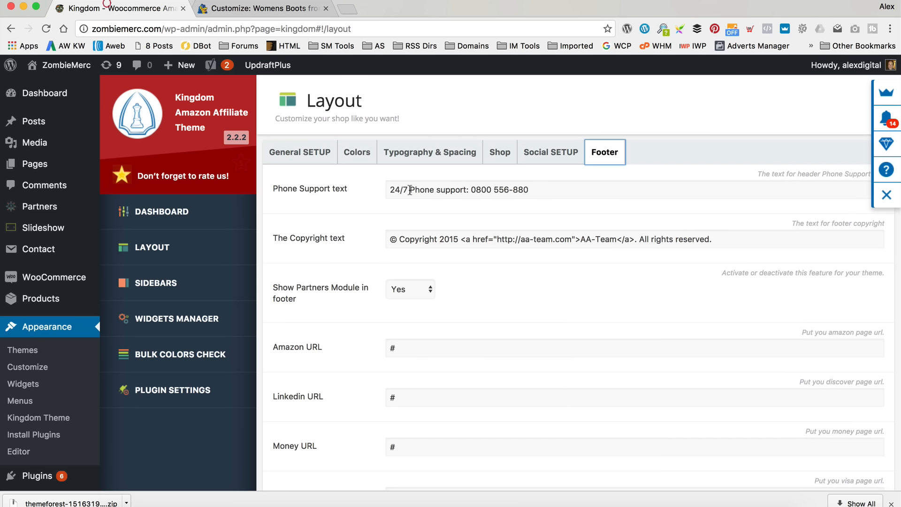
Step: Return to BootBoutique's Customizer, leave the Top Bar section and open Footer Options
click(263, 8)
click(14, 106)
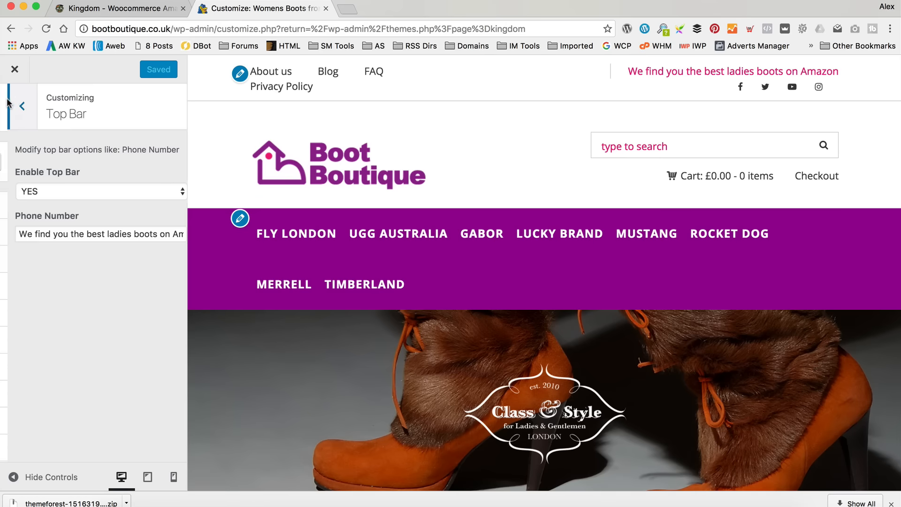
scroll(85, 209, down, 1)
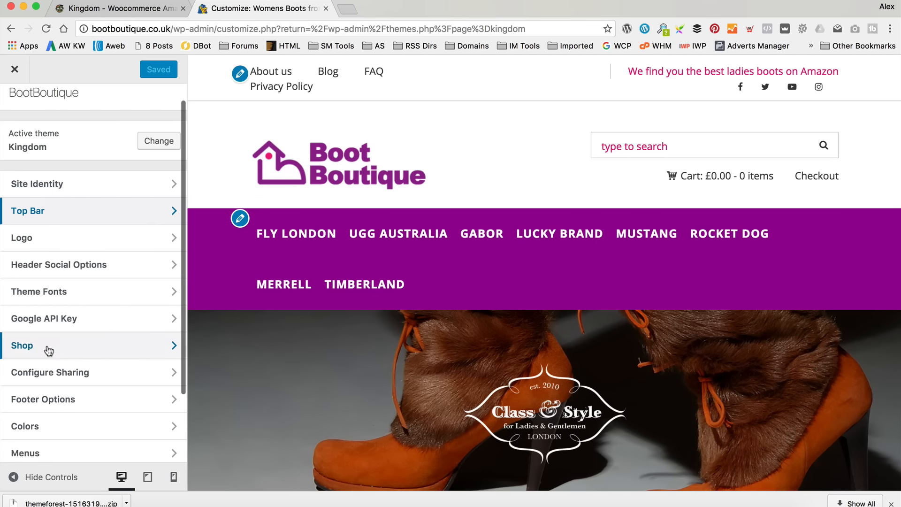
click(54, 404)
scroll(99, 202, down, 1)
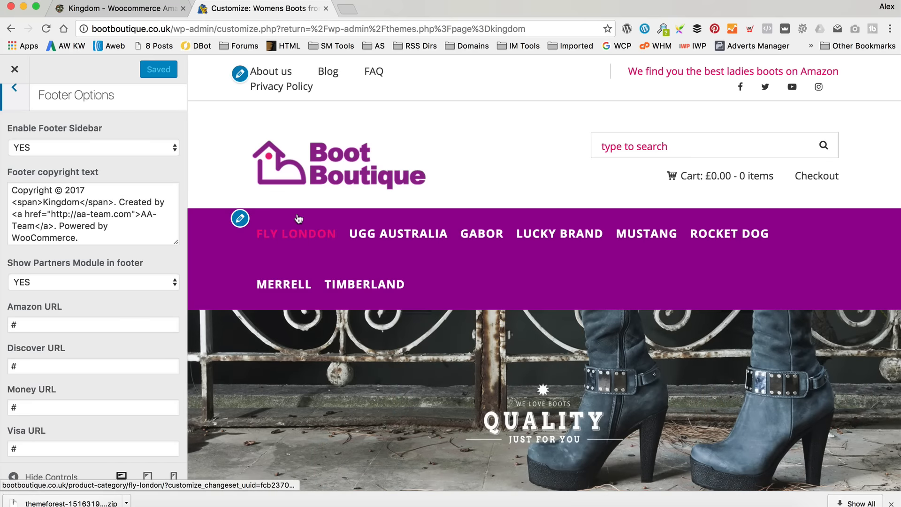
Step: Compare the footer in BootBoutique's site preview with the copyright text and partner URL fields in Footer Options
scroll(359, 162, down, 10)
scroll(358, 162, down, 15)
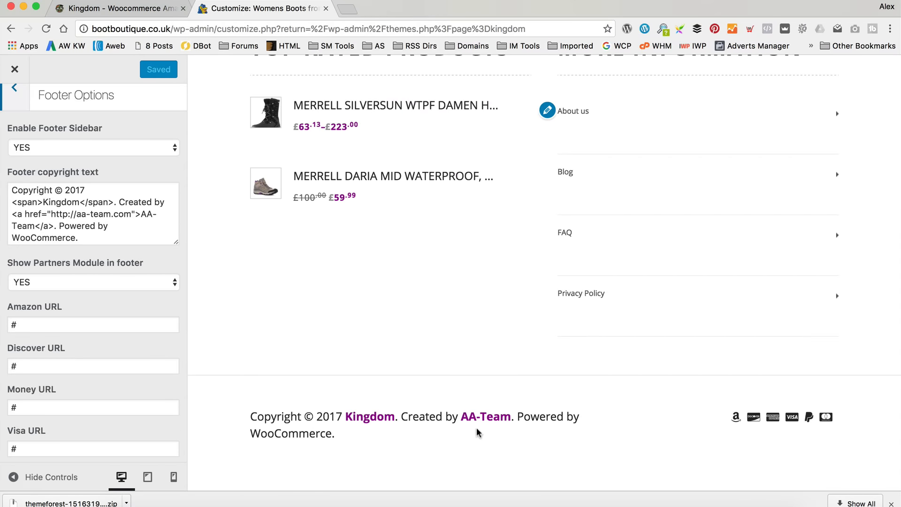
scroll(112, 211, down, 2)
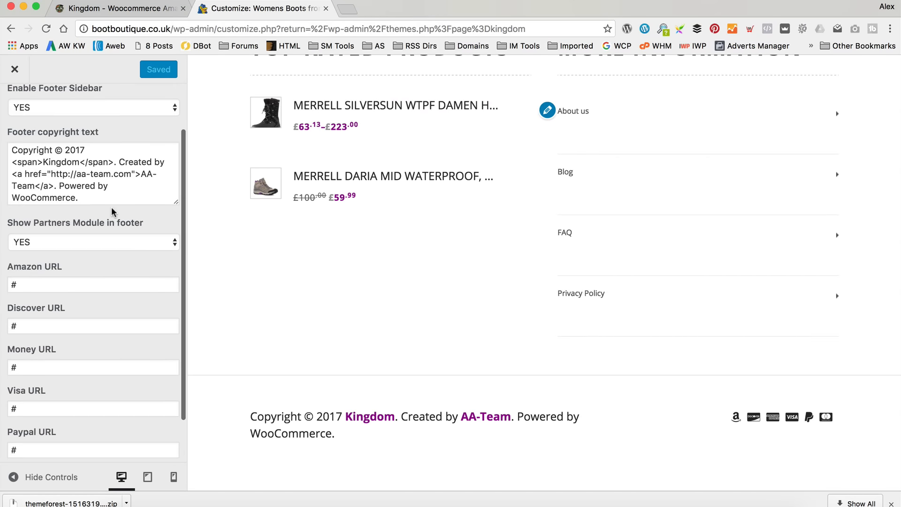
scroll(112, 211, down, 2)
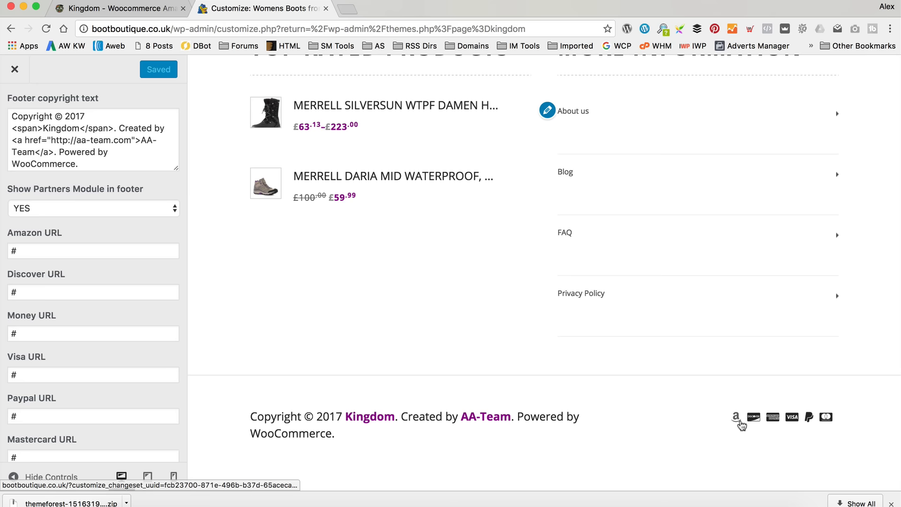
scroll(111, 228, down, 1)
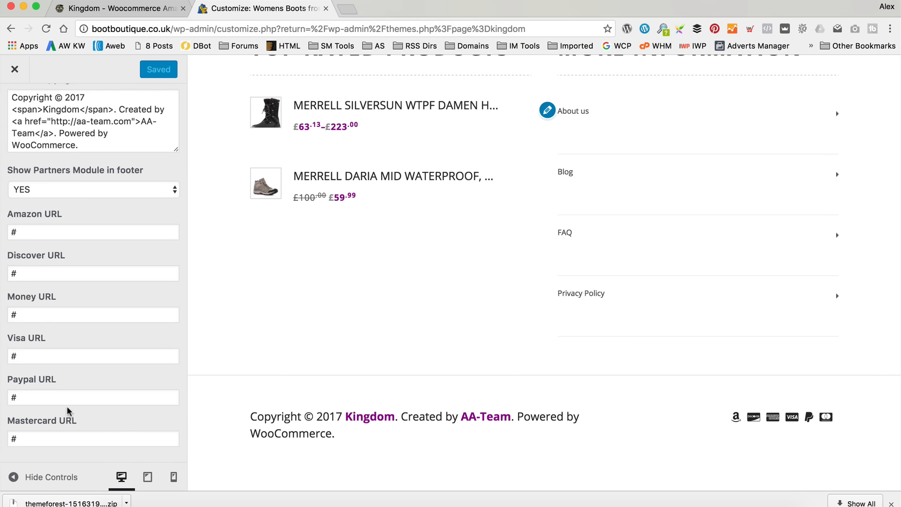
scroll(81, 406, up, 2)
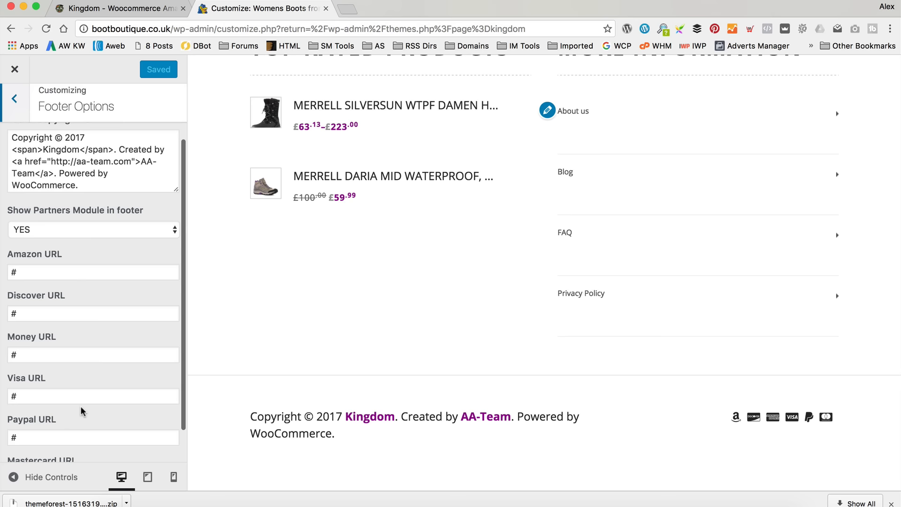
Step: Set Show Partners Module in footer to NO in BootBoutique's Footer Options and publish the change
click(105, 224)
click(102, 240)
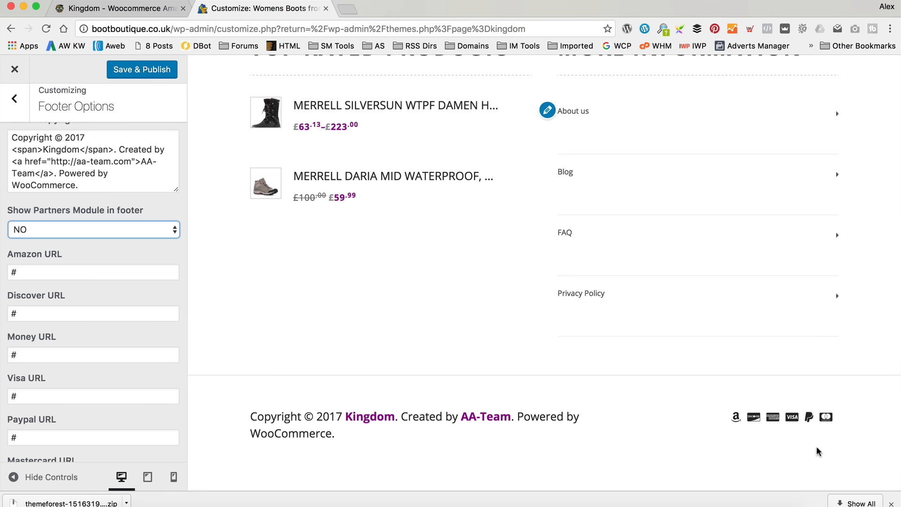
click(158, 74)
Step: Switch to ZombieMerc and examine the partners module setting and partner URL fields in its footer settings
click(120, 8)
scroll(570, 283, down, 5)
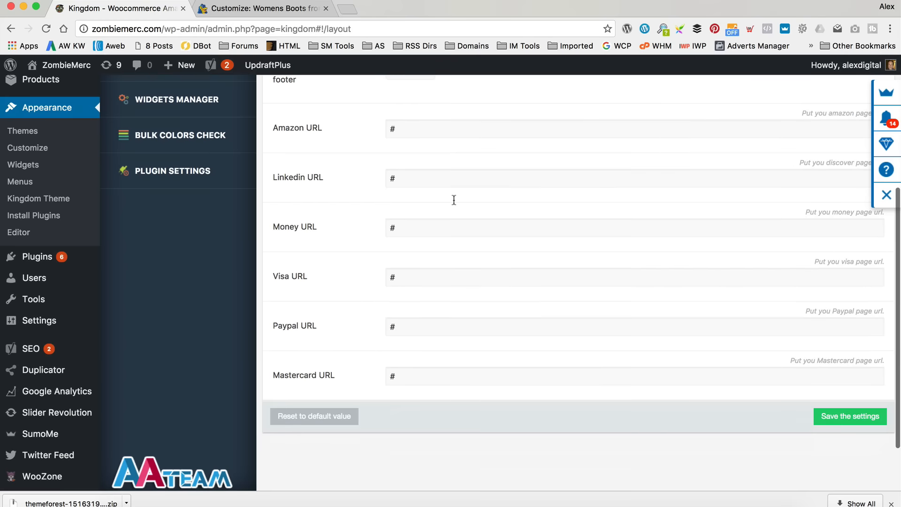
scroll(527, 266, up, 2)
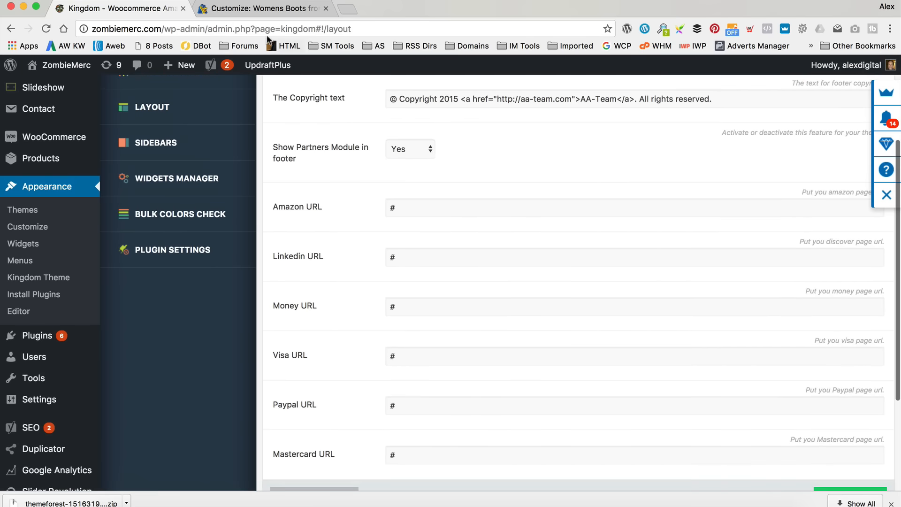
Step: Return to BootBoutique's Customizer, open the Ugg Australia category in the site preview and examine its footer for the partner icons
click(260, 10)
scroll(361, 245, up, 10)
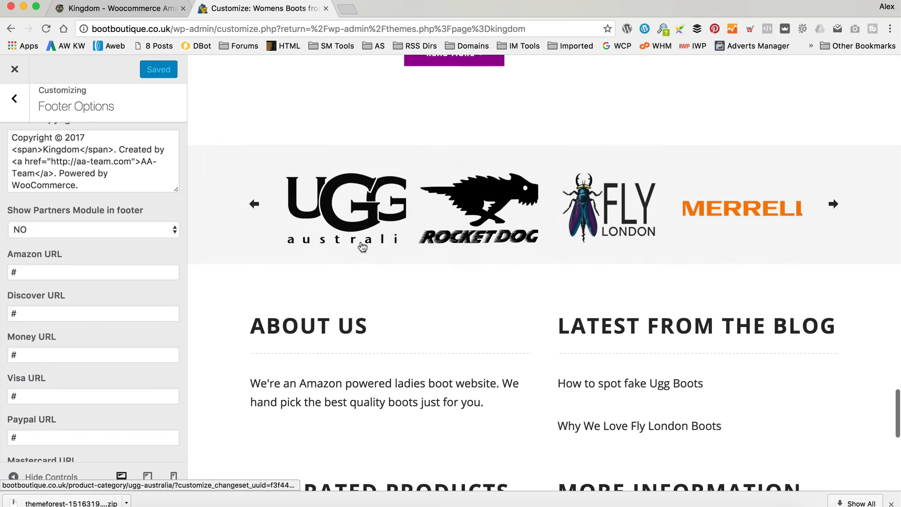
click(362, 245)
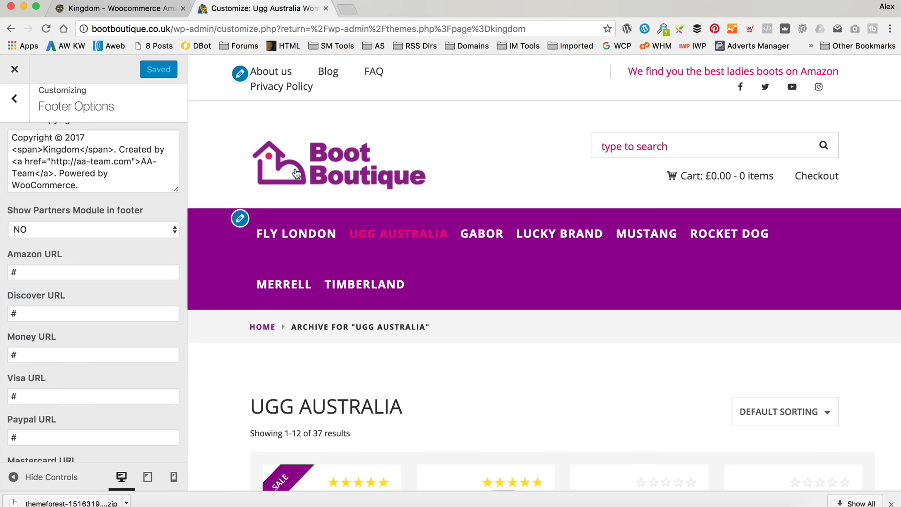
scroll(291, 171, down, 20)
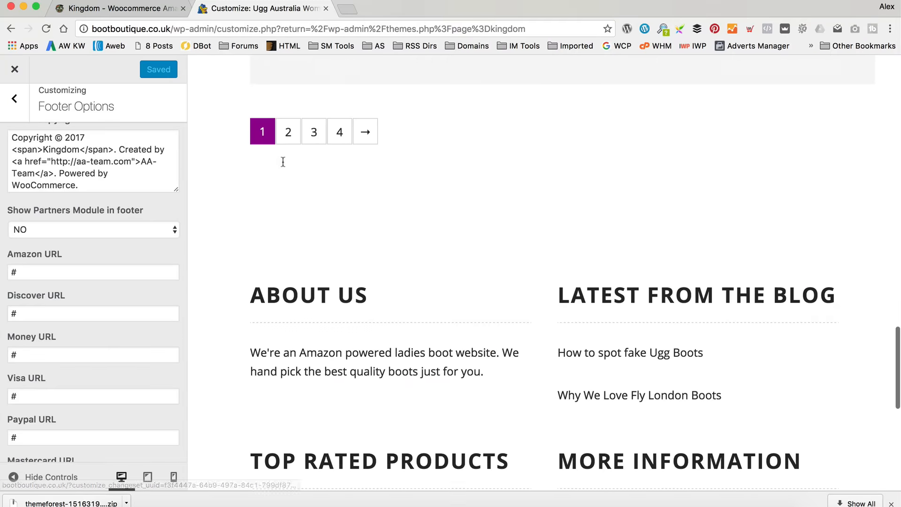
scroll(282, 162, down, 5)
scroll(282, 162, up, 6)
scroll(282, 162, down, 10)
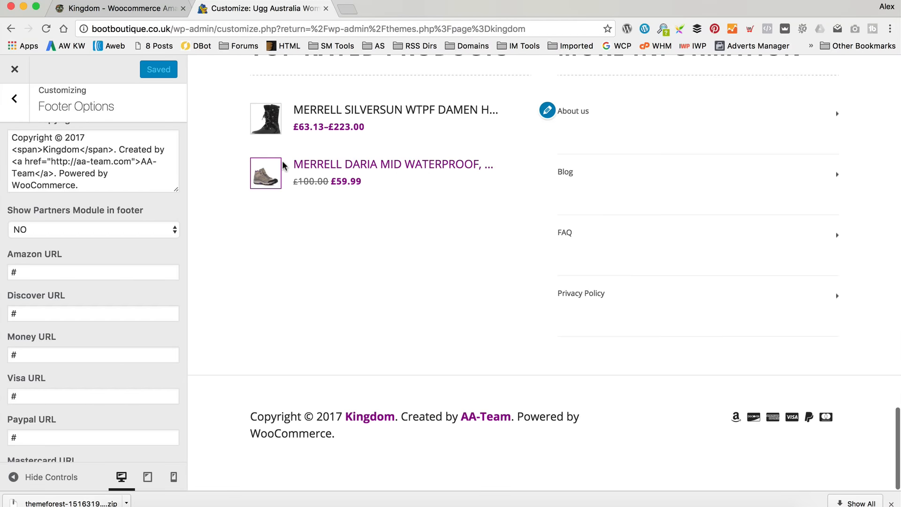
Step: Set Show Partners Module in footer to YES and check the partner URL fields down to Mastercard URL
click(131, 231)
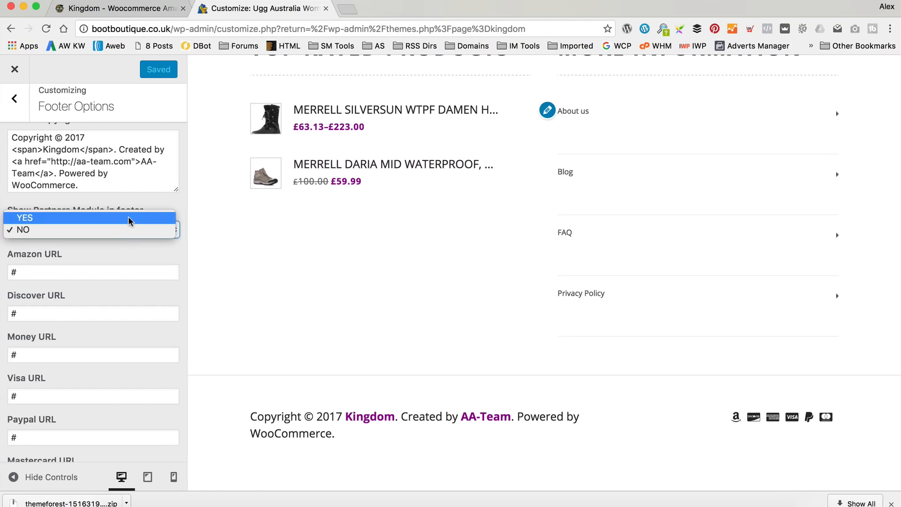
click(129, 217)
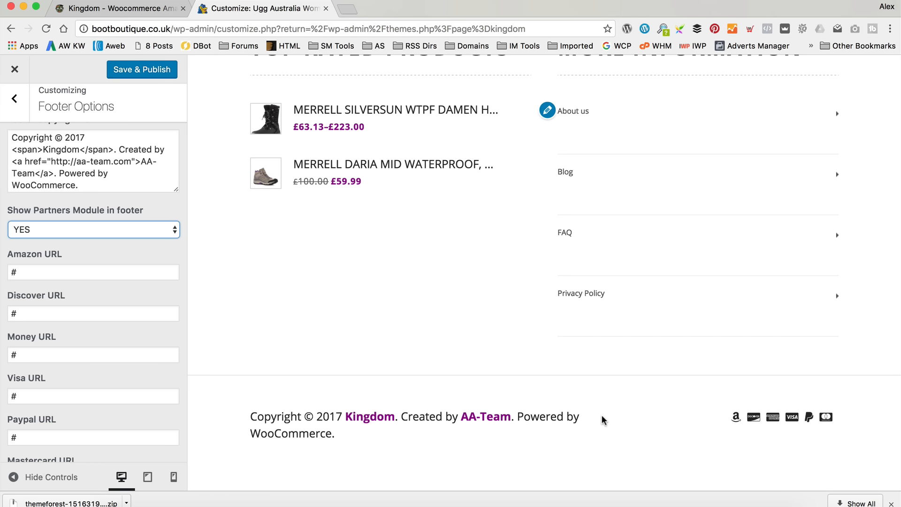
scroll(110, 237, down, 2)
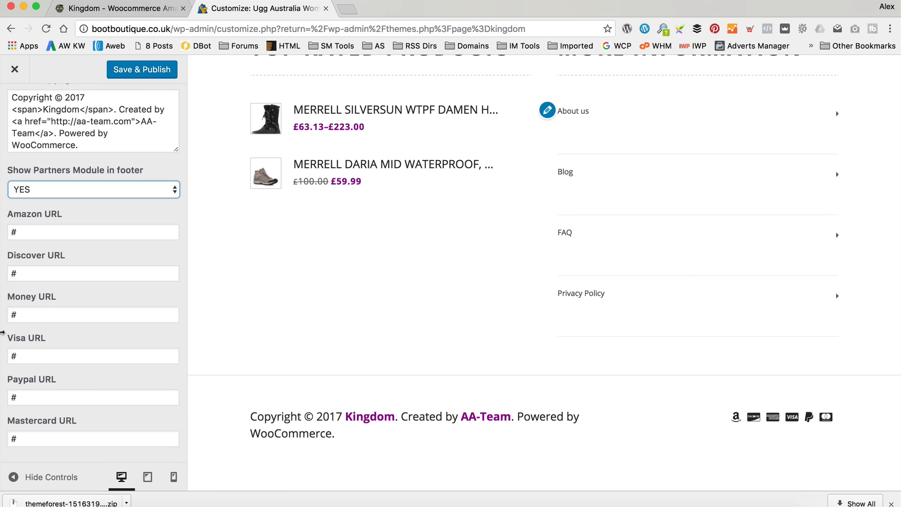
Step: View the footer at full width with the Customizer controls hidden and restore the controls
click(14, 477)
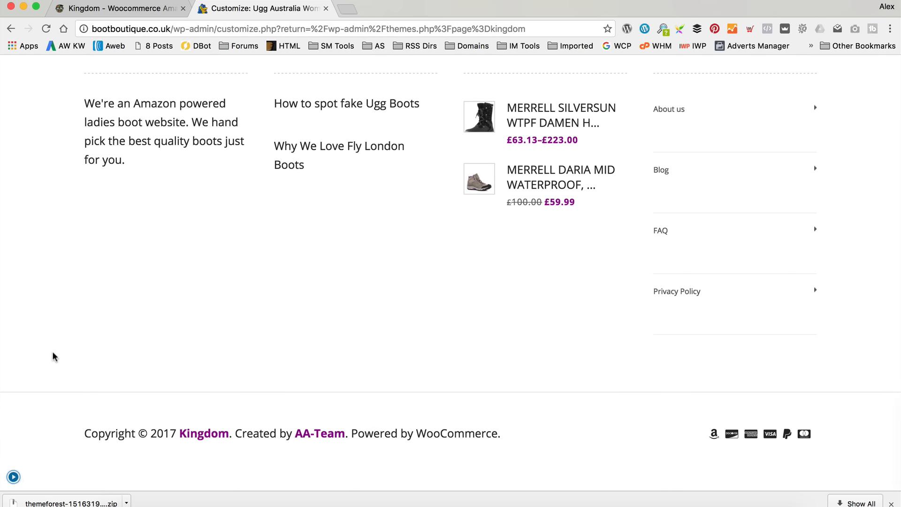
click(13, 477)
scroll(94, 234, up, 5)
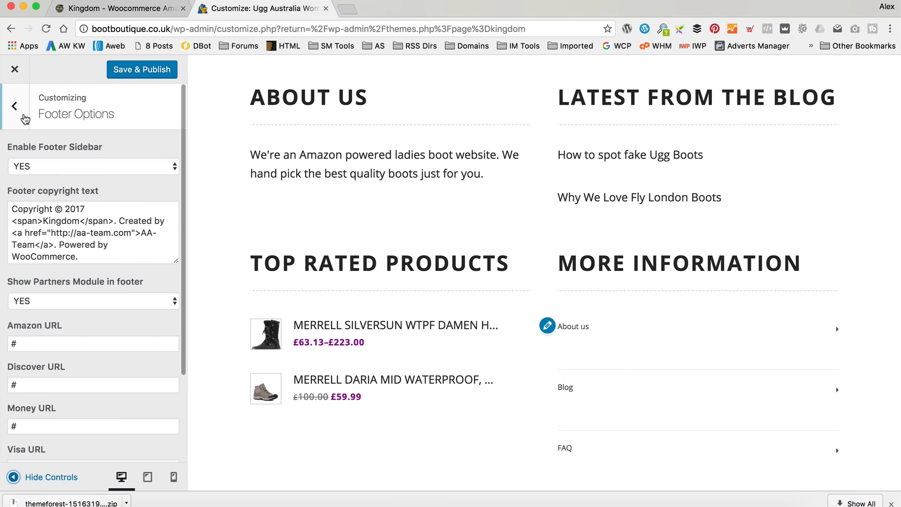
Step: Leave Footer Options and look through the Configure Sharing and Additional CSS sections, returning to the section list
click(14, 165)
scroll(74, 228, down, 3)
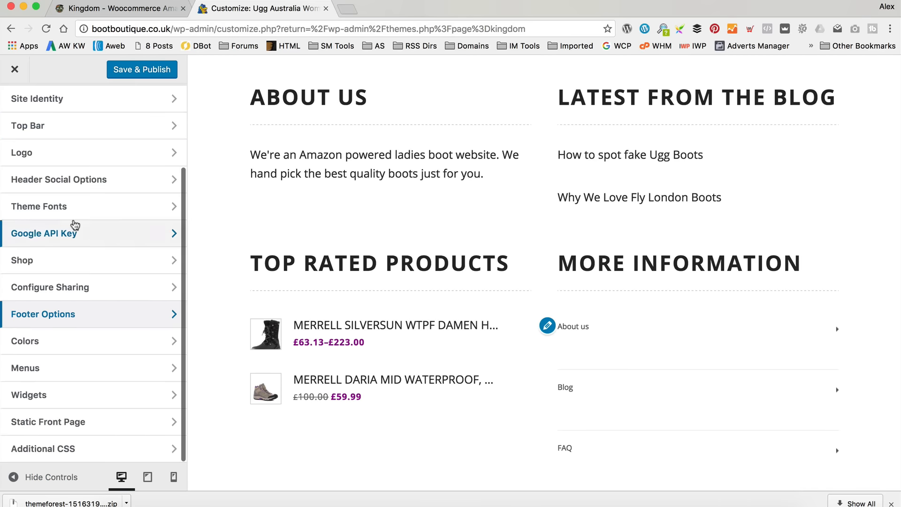
click(86, 282)
click(16, 104)
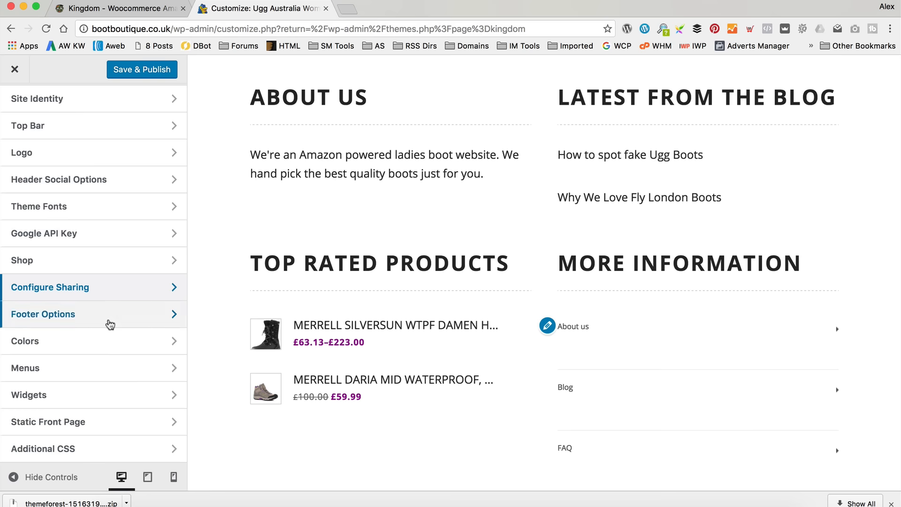
click(105, 449)
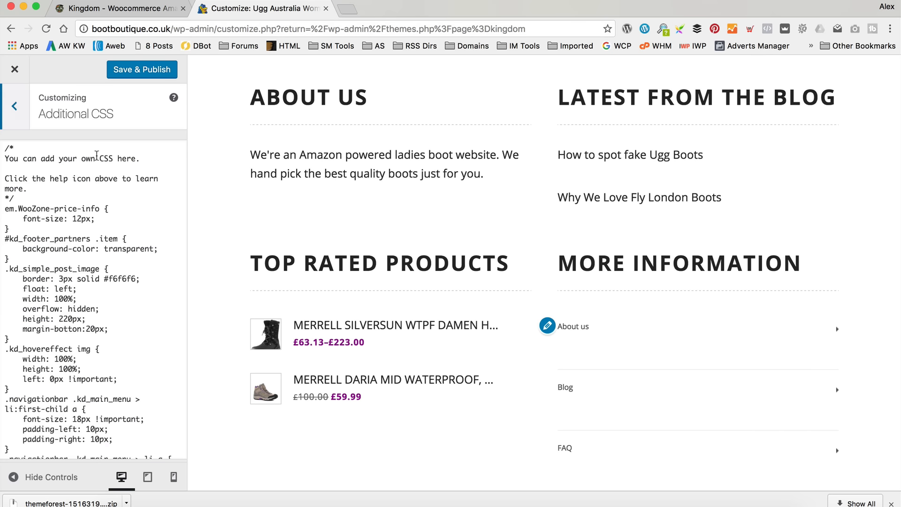
click(13, 110)
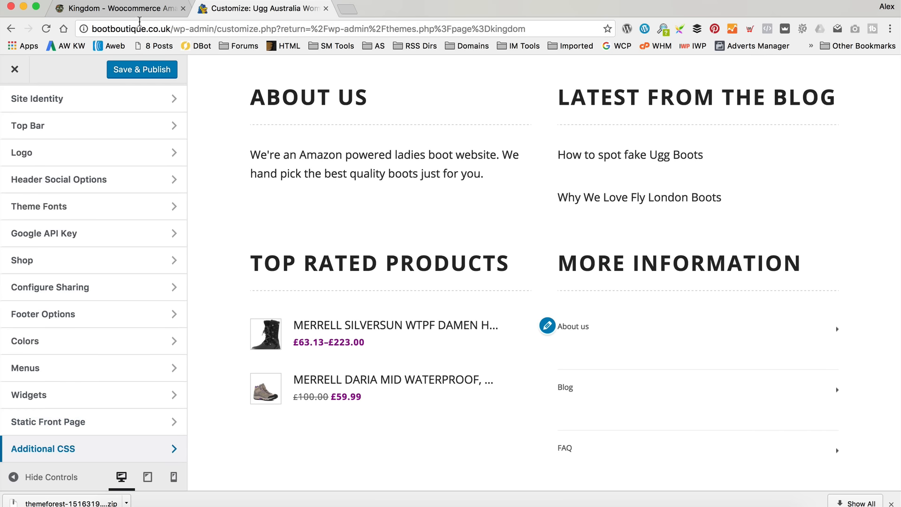
Step: Compare where ZombieMerc keeps its Kingdom Theme and Menus entries with the Menus section of BootBoutique's Customizer
click(105, 7)
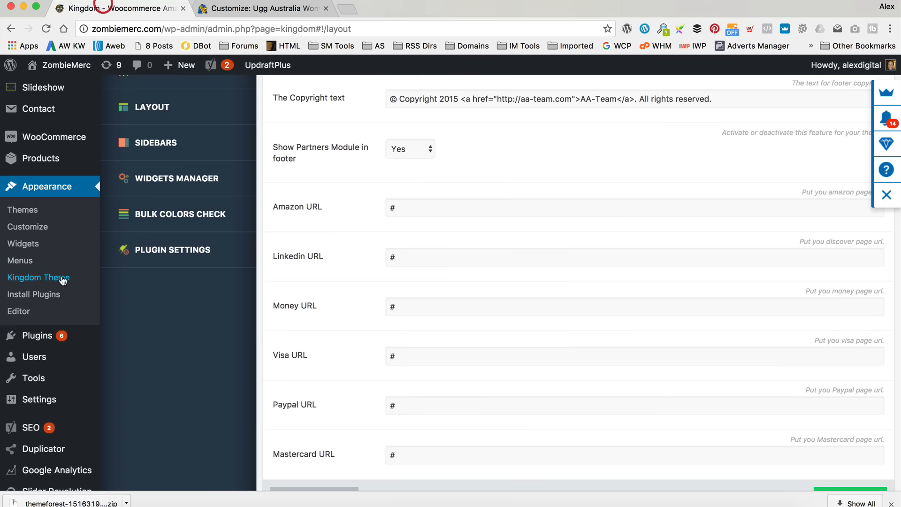
click(263, 8)
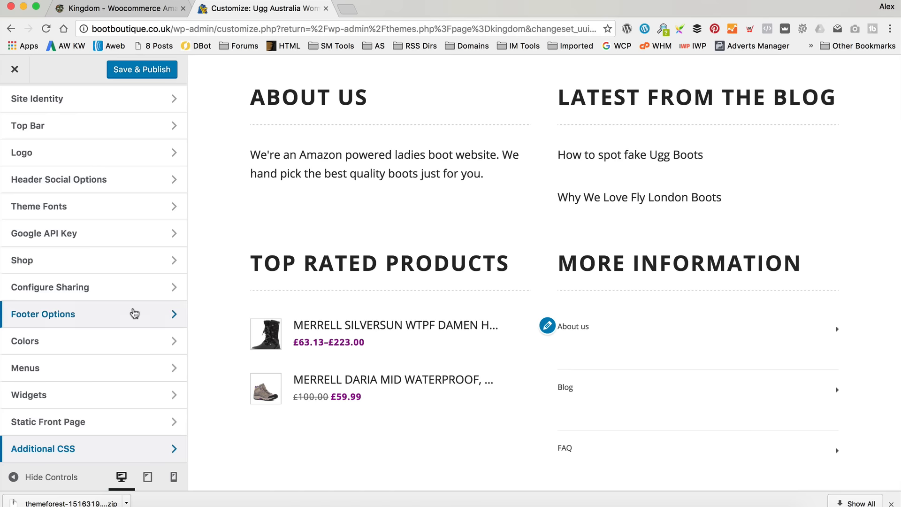
click(113, 371)
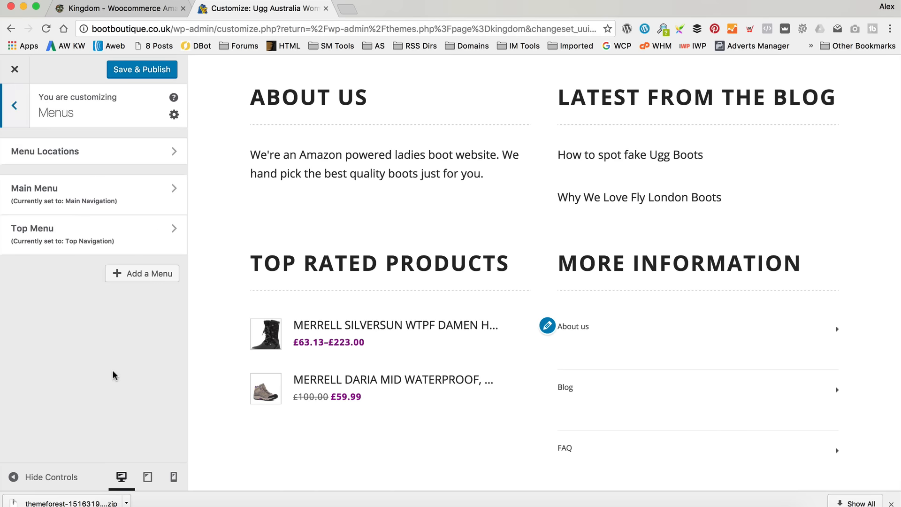
click(8, 101)
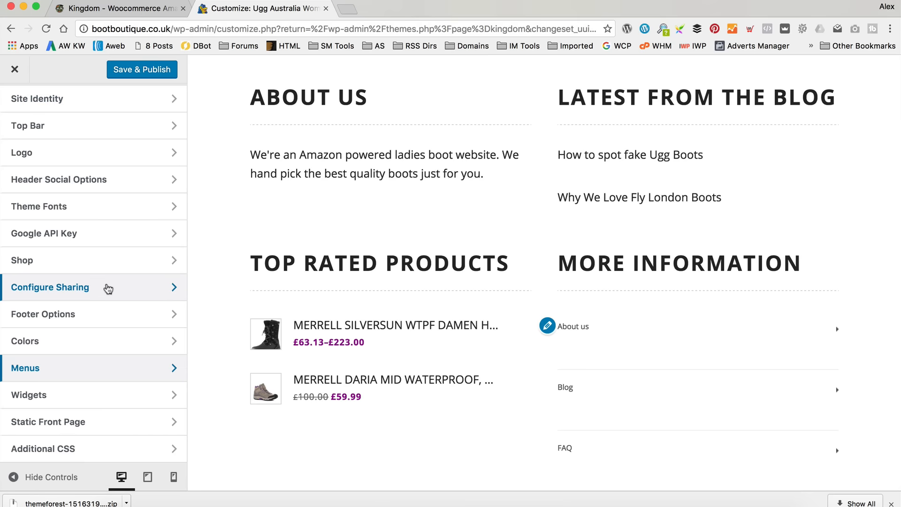
Step: Look over the full list of sections in BootBoutique's Customizer
scroll(109, 288, down, 1)
scroll(108, 288, up, 3)
scroll(109, 288, down, 2)
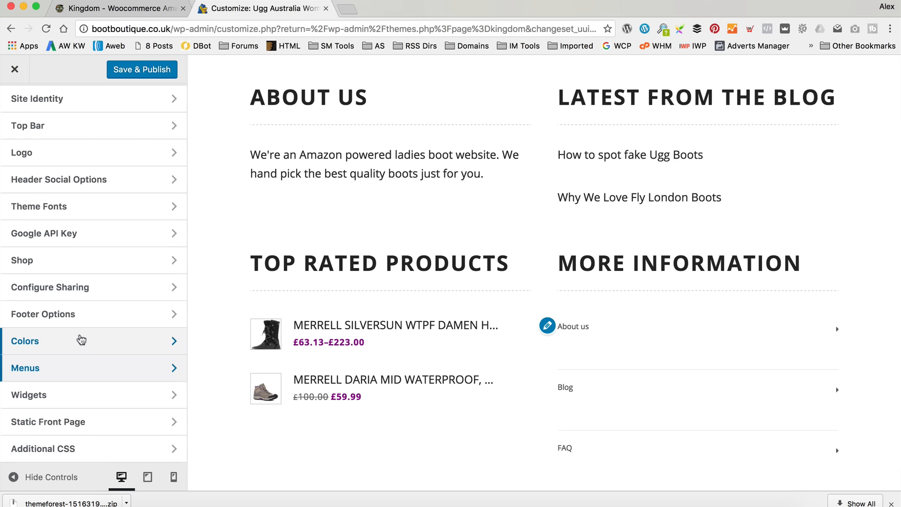
scroll(81, 340, up, 3)
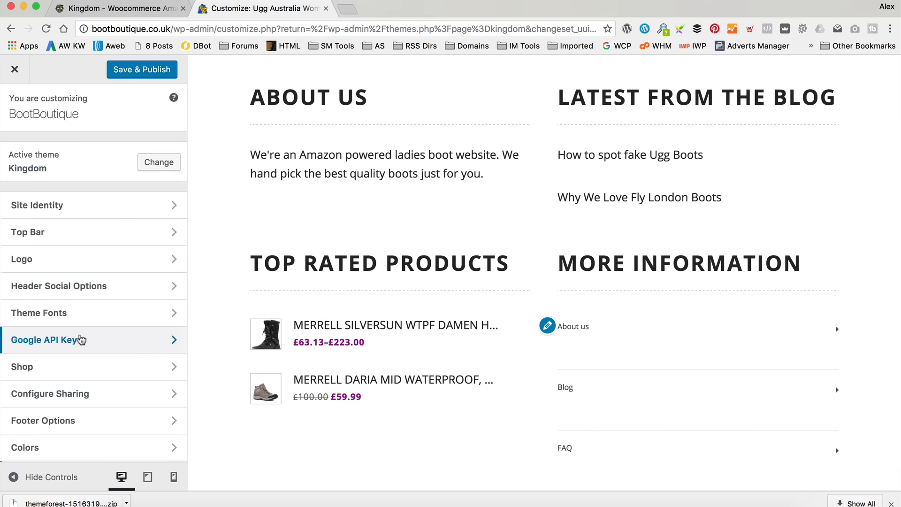